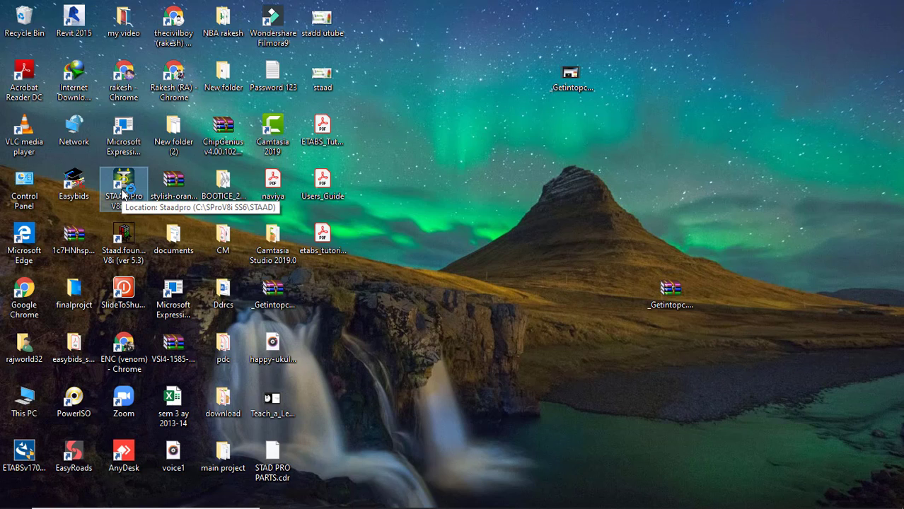
Step: Launch STAAD.Pro V8i and start a new project with the Space structure type
double_click(123, 190)
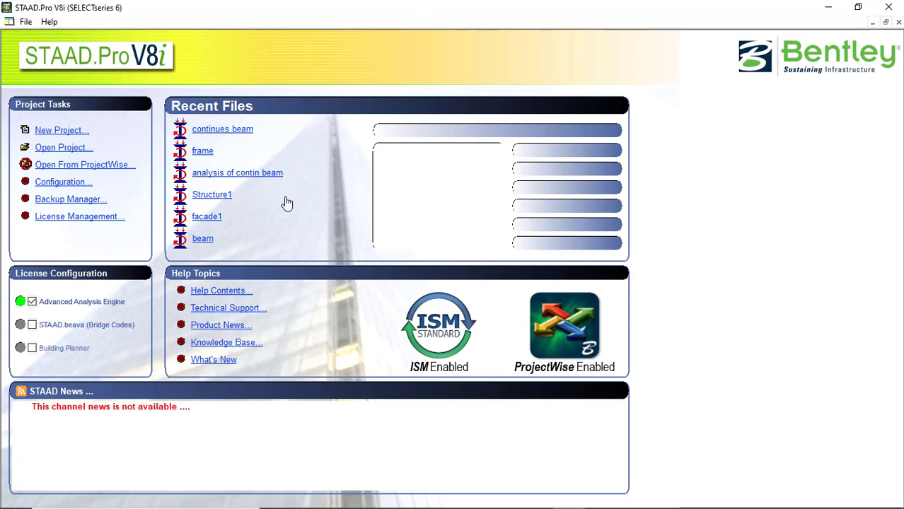
click(69, 131)
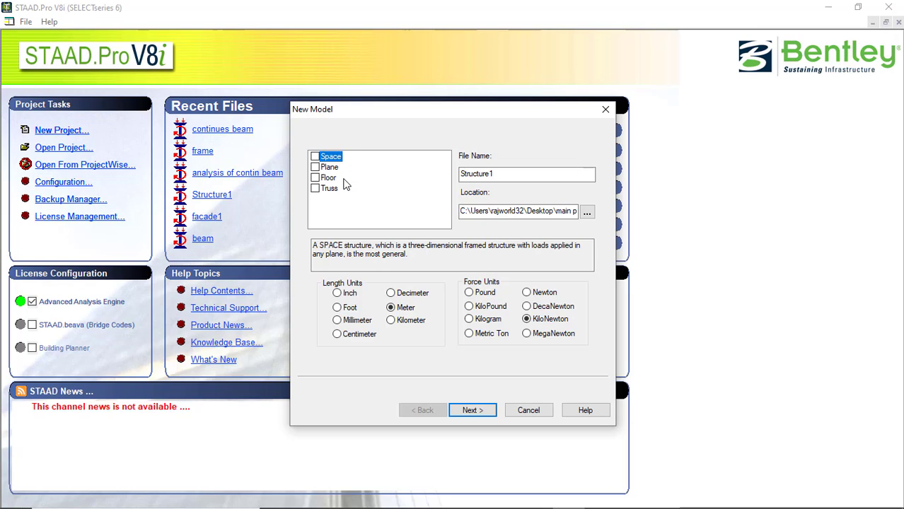
click(316, 164)
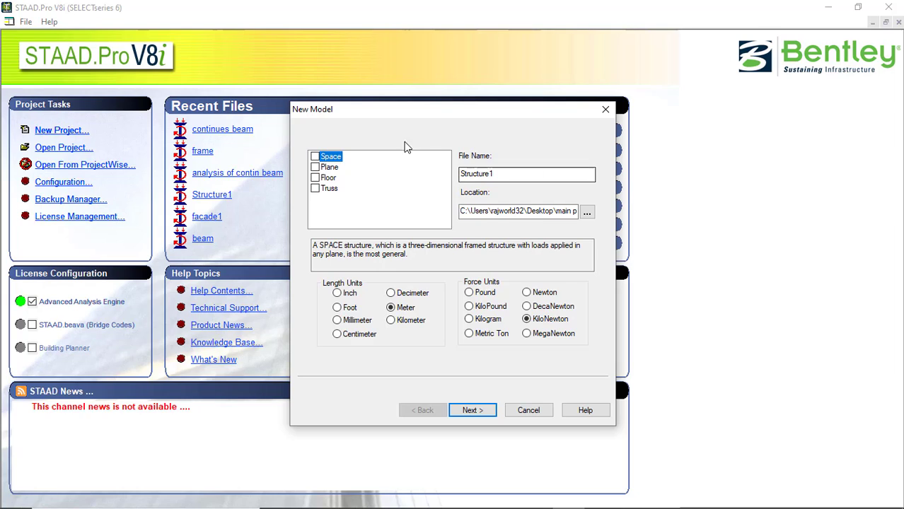
click(314, 157)
Step: Name the new model file contin beam
click(511, 172)
click(492, 175)
click(453, 180)
click(533, 178)
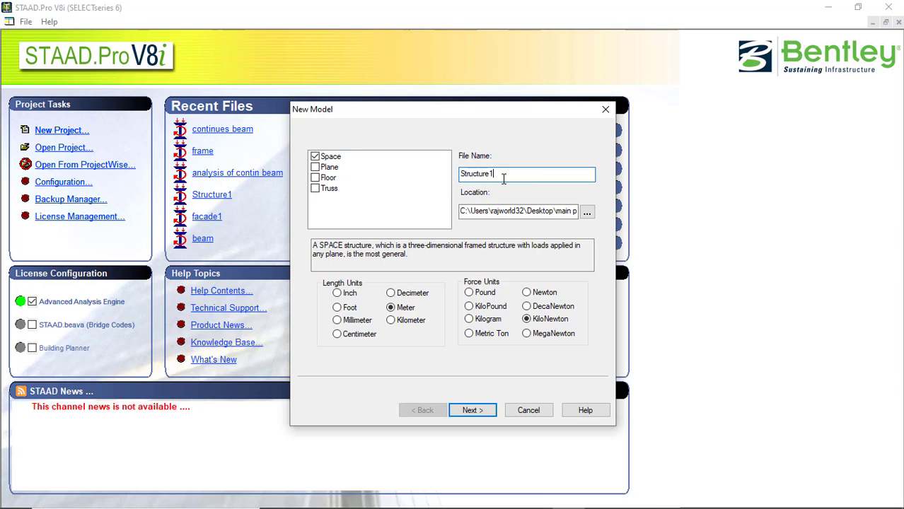
drag(504, 178, 463, 178)
click(462, 180)
double_click(463, 178)
key(BackSpace)
text(contin beam)
Step: Choose Add Beam as the starting task and finish creating the new model
click(474, 411)
click(314, 140)
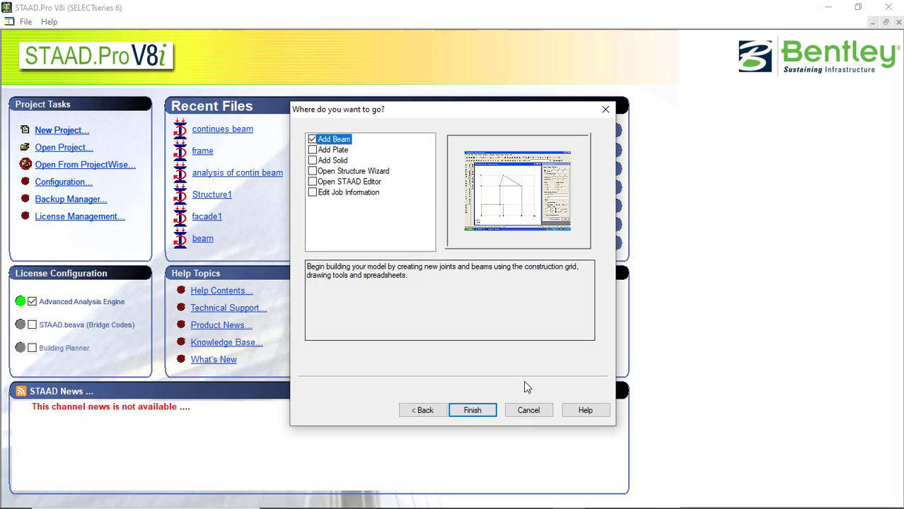
click(461, 414)
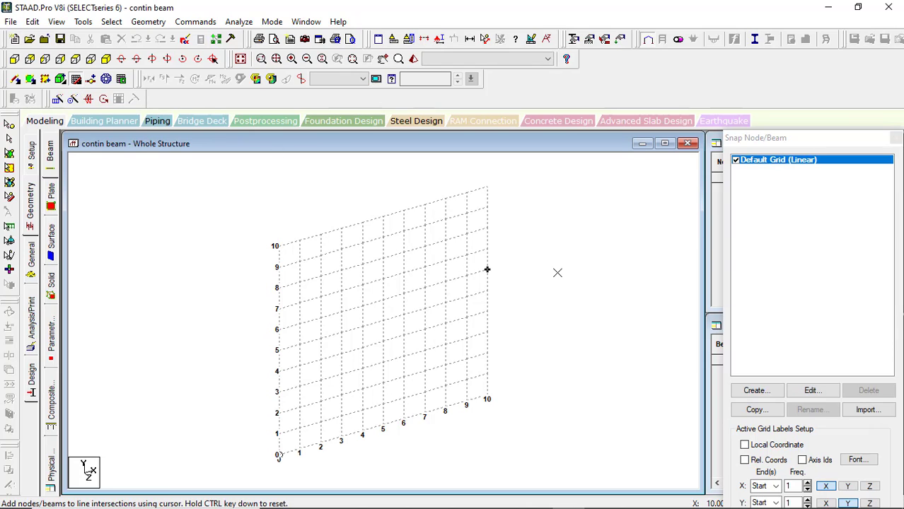
Step: Change the default linear grid to the X-Z plane
click(811, 391)
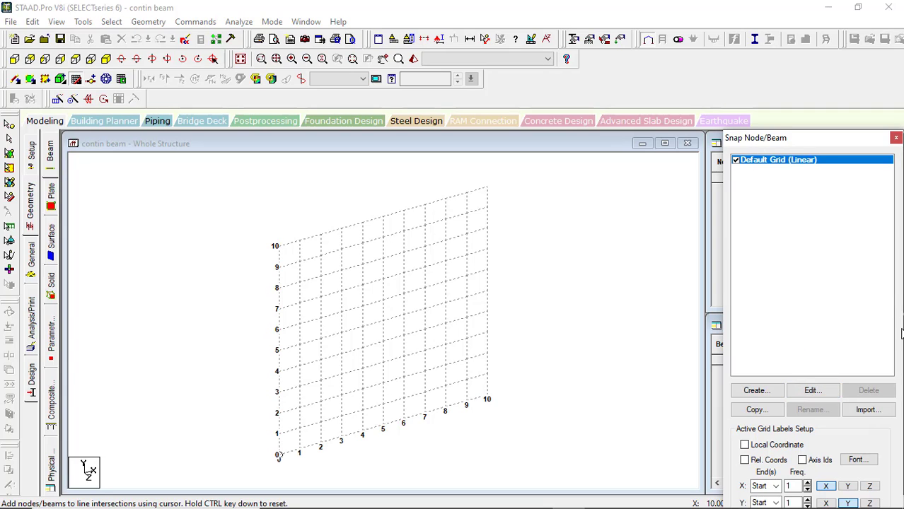
click(823, 394)
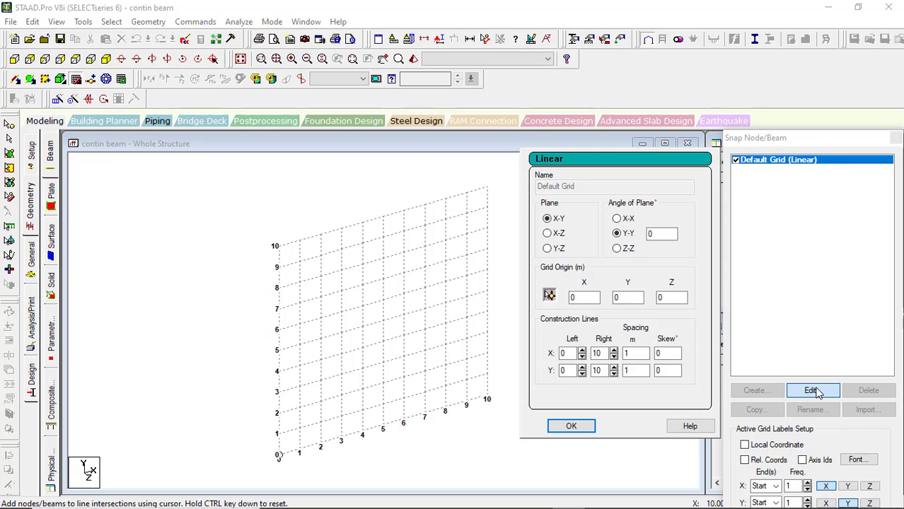
click(548, 234)
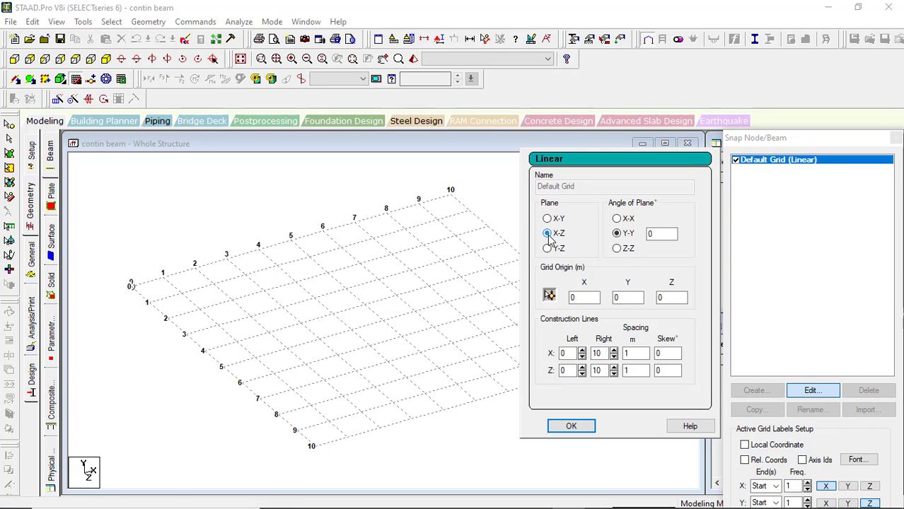
click(572, 426)
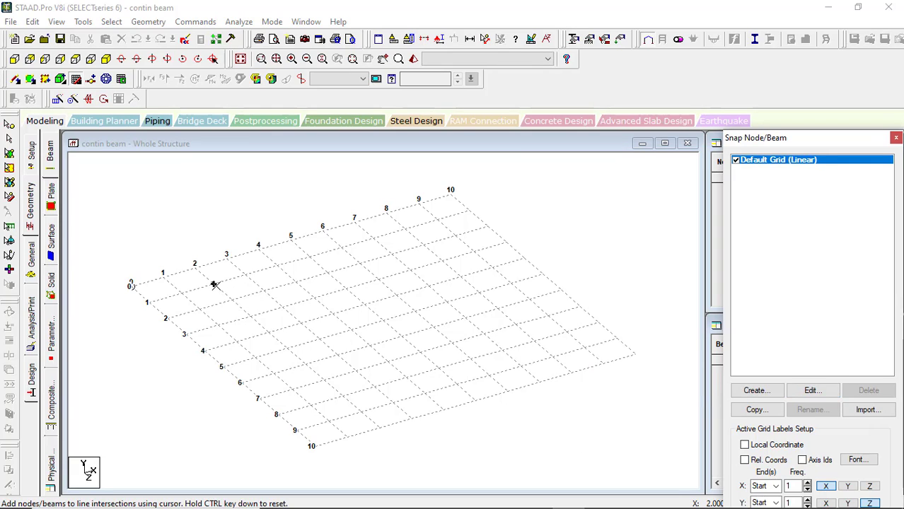
Step: Draw a 1 m beam on the grid from X 2, Z 1 to X 3, Z 1, and close the snap grid
click(213, 283)
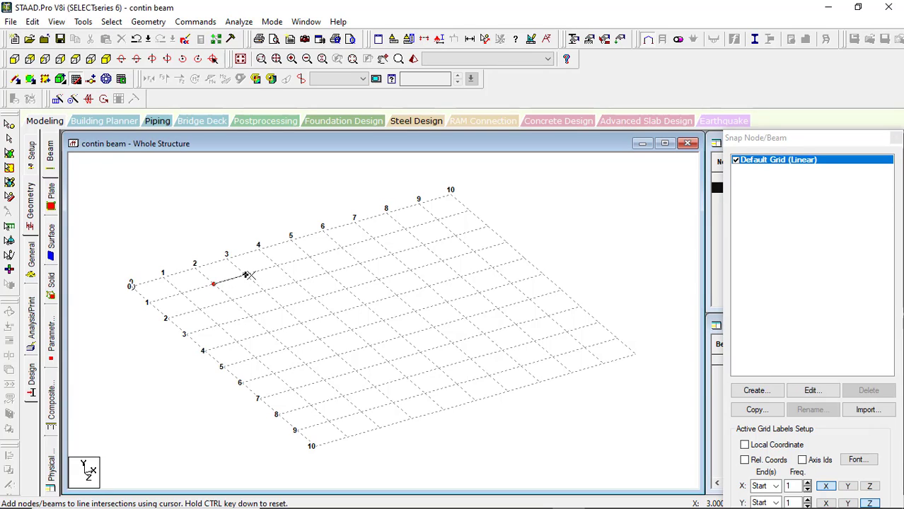
click(246, 274)
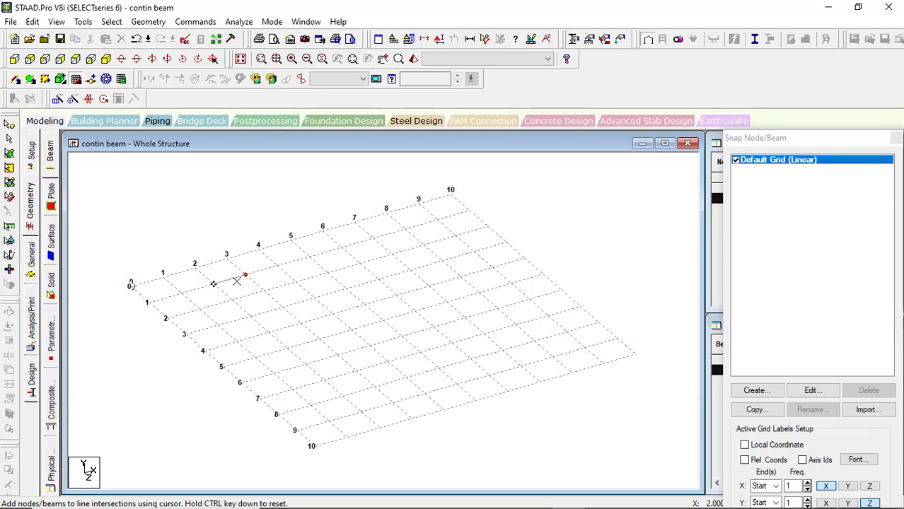
click(277, 271)
key(Escape)
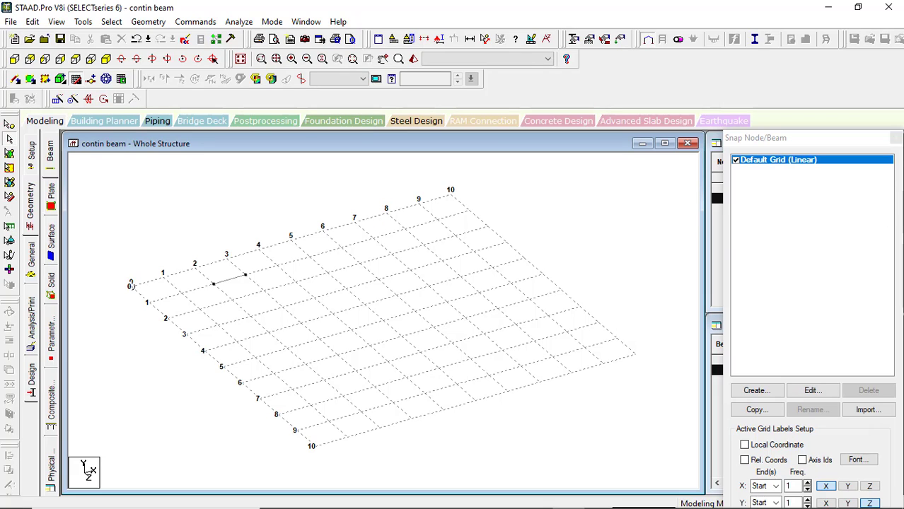
click(896, 138)
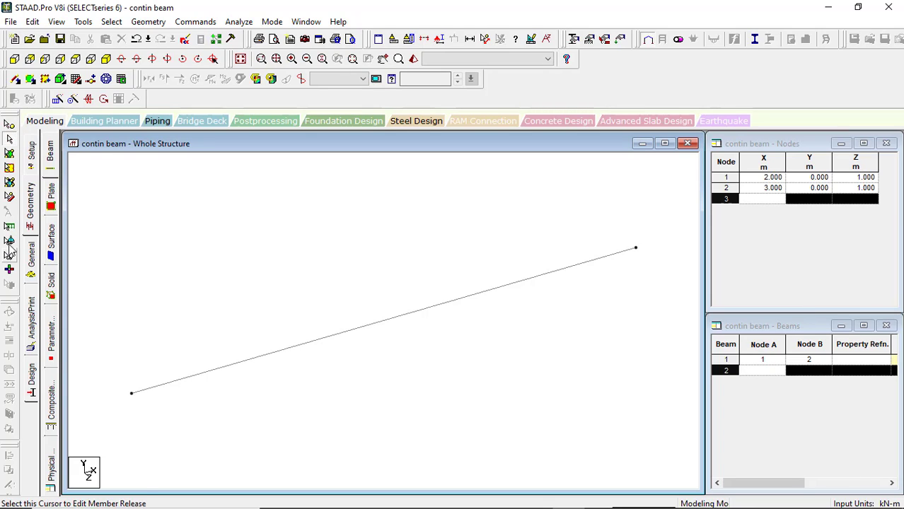
Step: Set up a Translational Repeat of the beam's end node at X 3 m, with 3 steps in the X direction
click(10, 126)
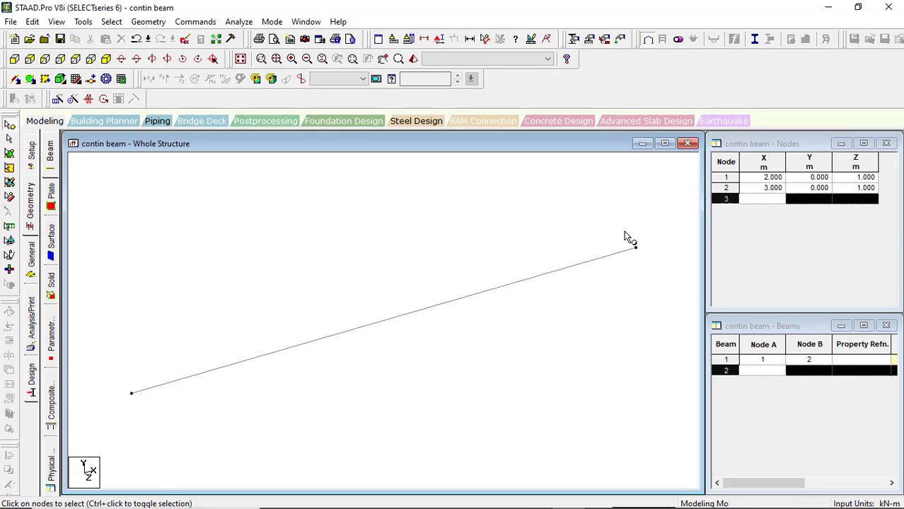
drag(624, 232, 644, 259)
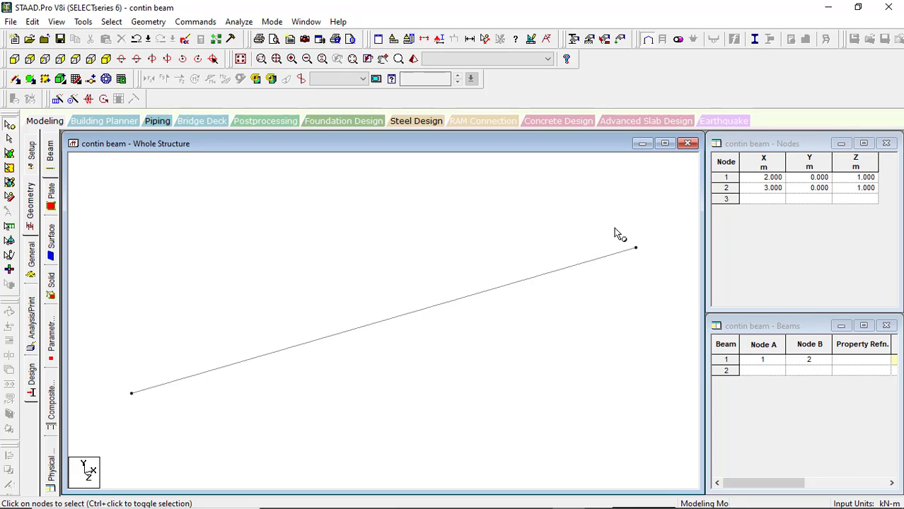
drag(615, 227, 650, 274)
drag(613, 222, 658, 292)
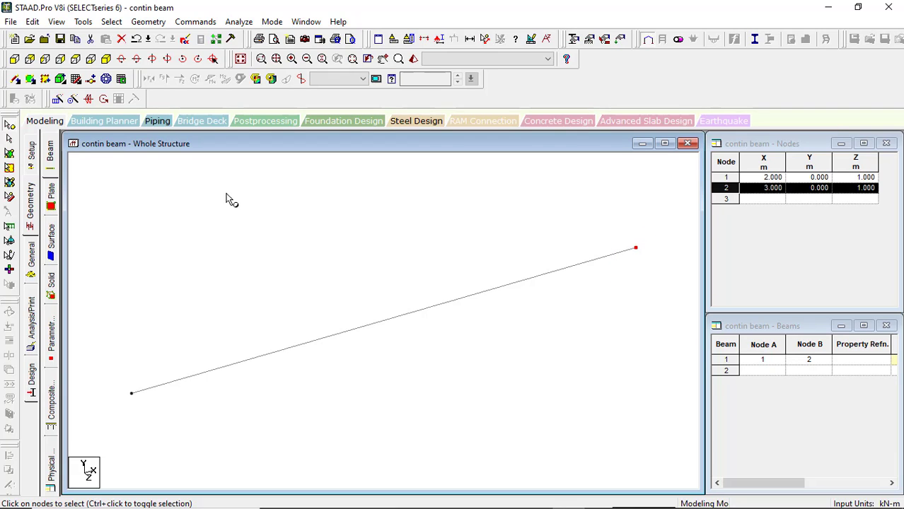
click(58, 98)
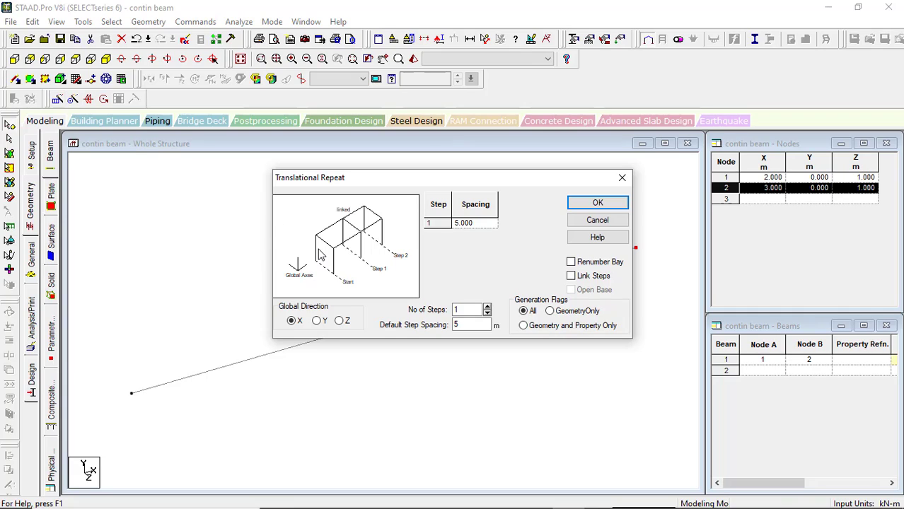
double_click(463, 310)
text(3)
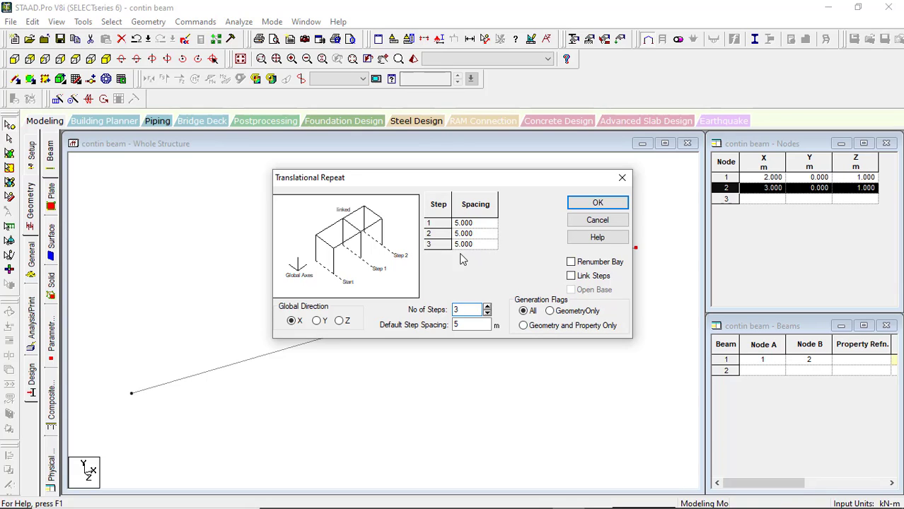
Step: Set the repeat spacings to 4, 4 and 6 m, link the steps, and generate the spans
click(471, 223)
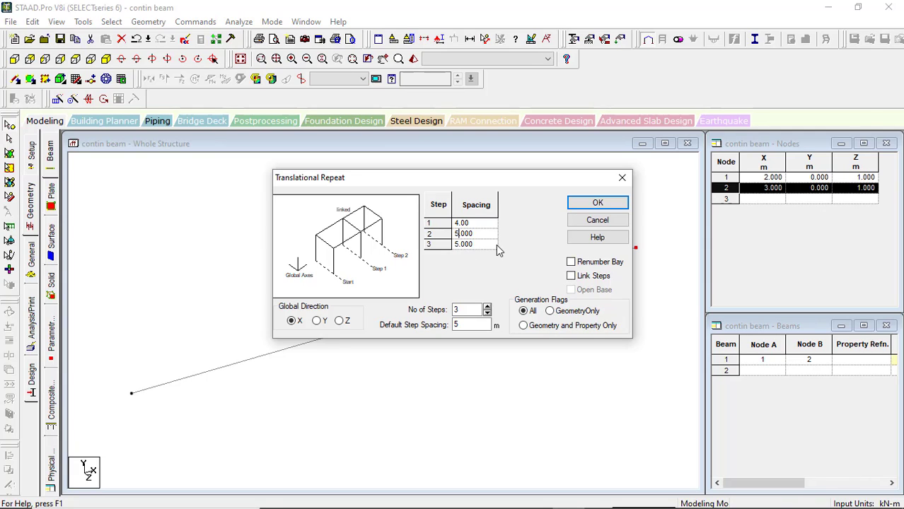
text(4.)
click(461, 244)
click(461, 244)
click(571, 276)
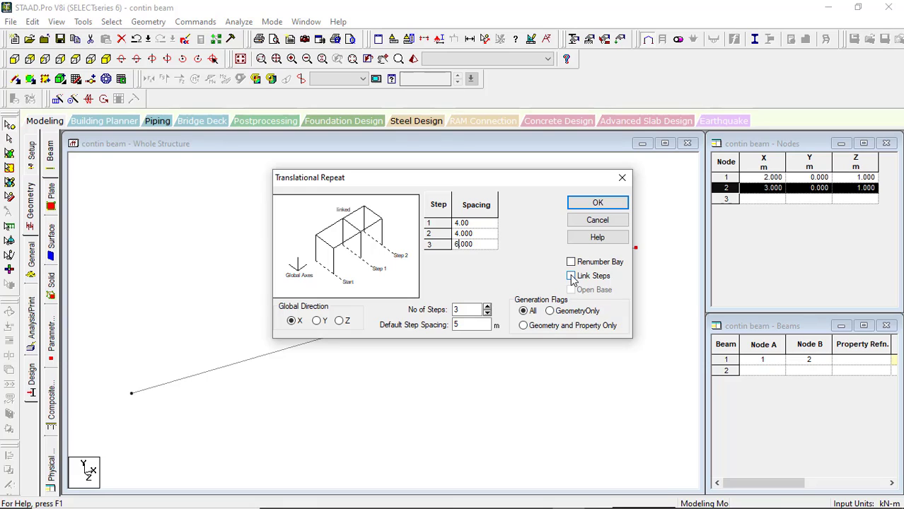
click(585, 204)
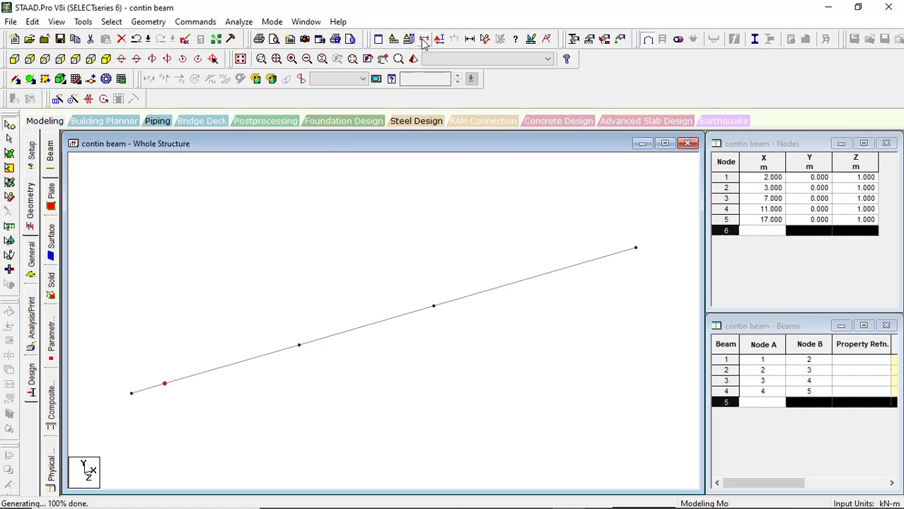
Step: Display the dimensions of all beams in the view
click(471, 41)
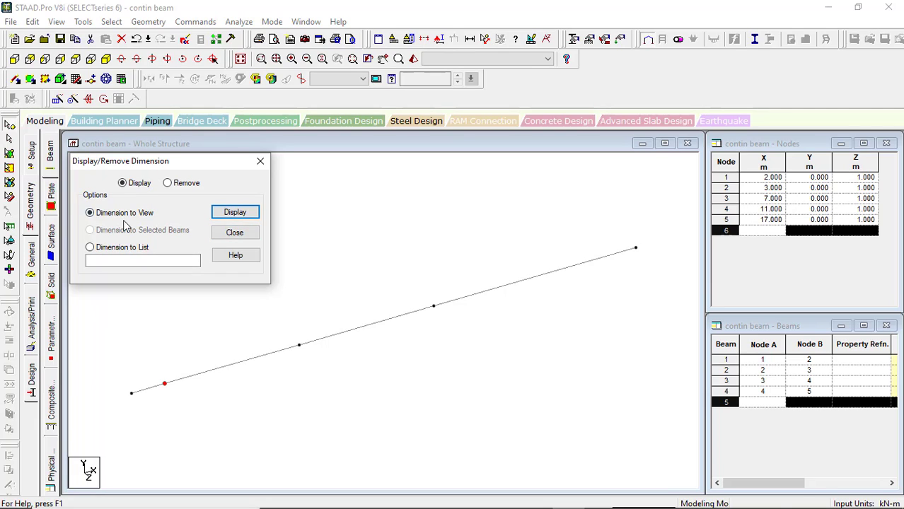
click(219, 214)
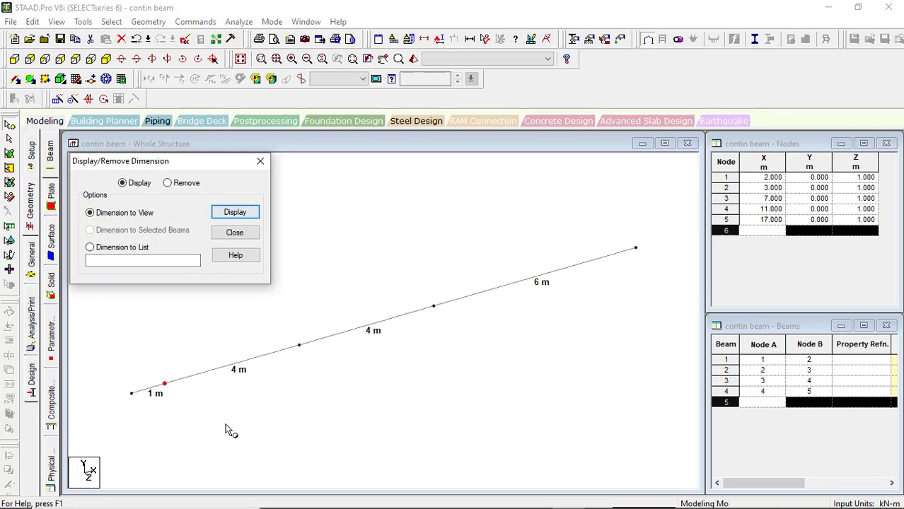
click(261, 162)
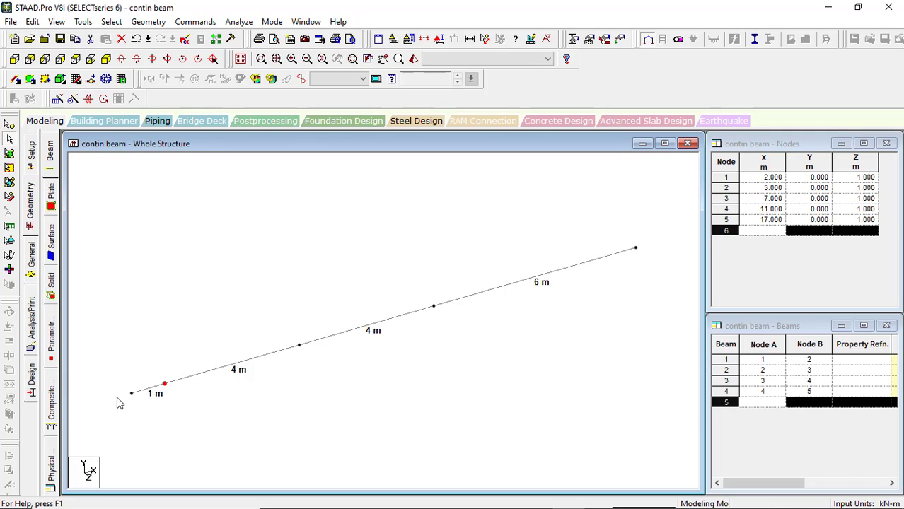
Step: Delete the 1 m starter beam together with the node left unattached
click(142, 390)
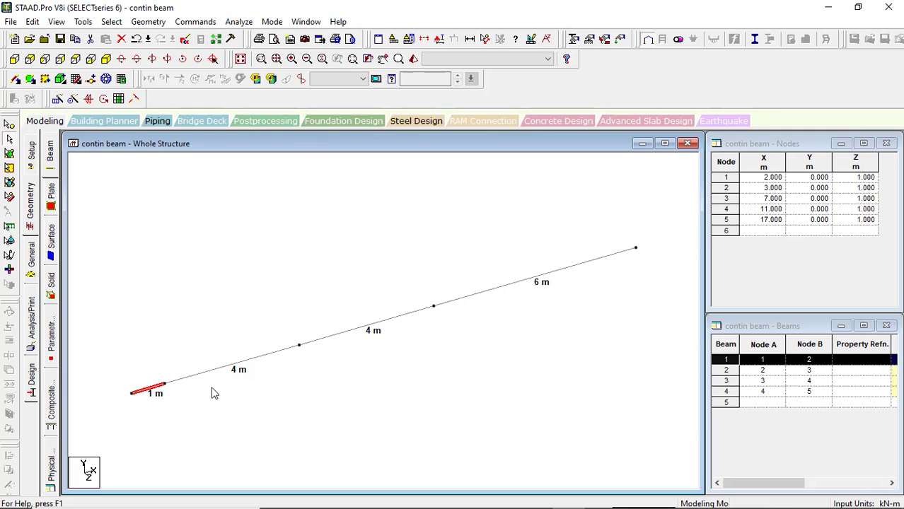
key(Delete)
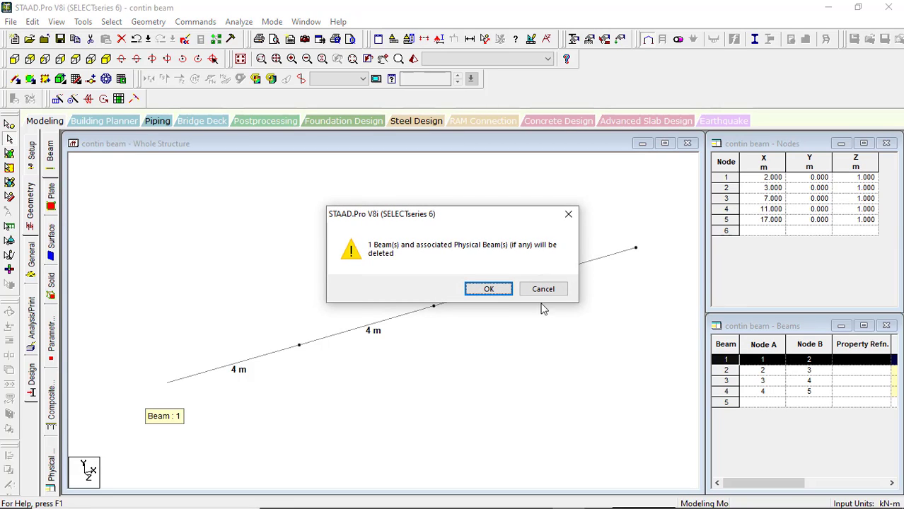
click(489, 290)
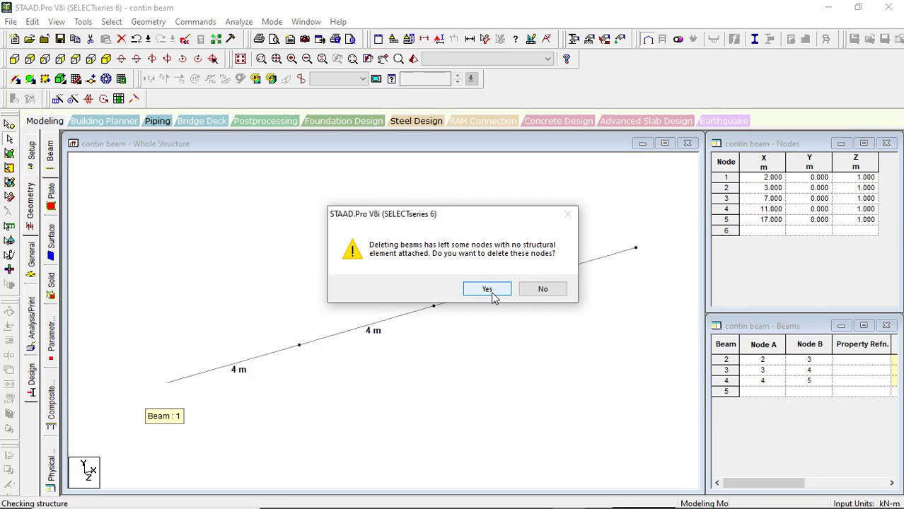
click(488, 290)
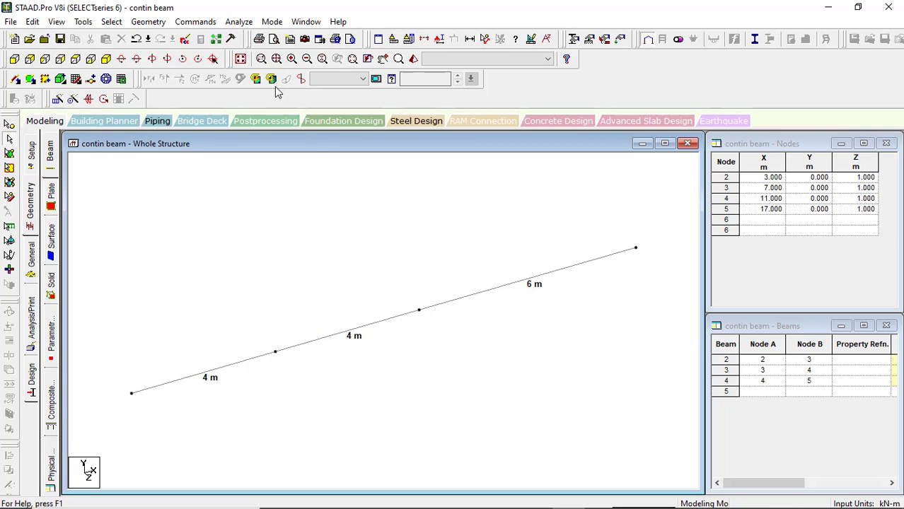
Step: Define a rectangular concrete section with YD 0.45 m and ZD 0.23 m
click(195, 21)
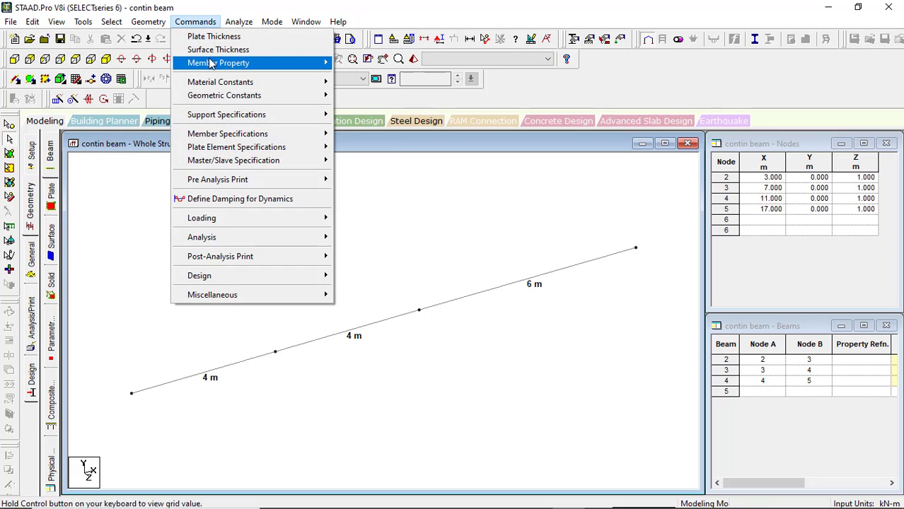
mouse_move(211, 63)
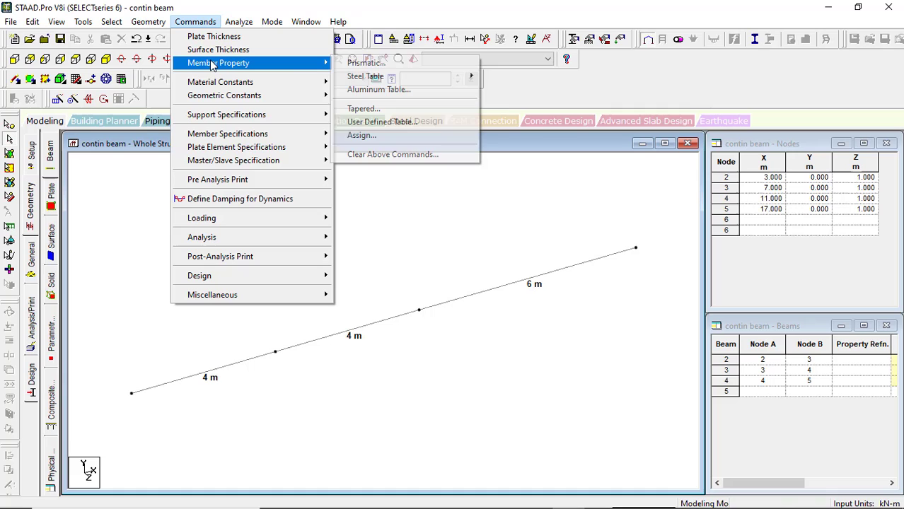
click(366, 63)
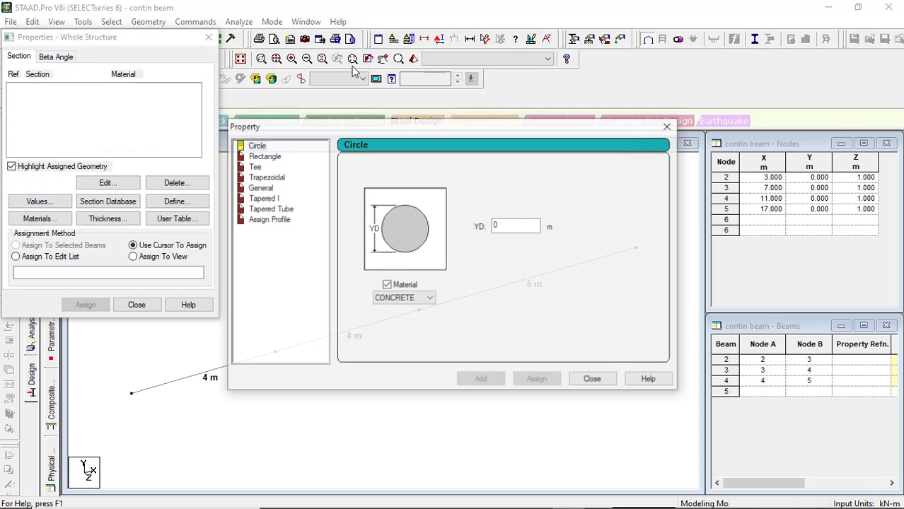
click(270, 157)
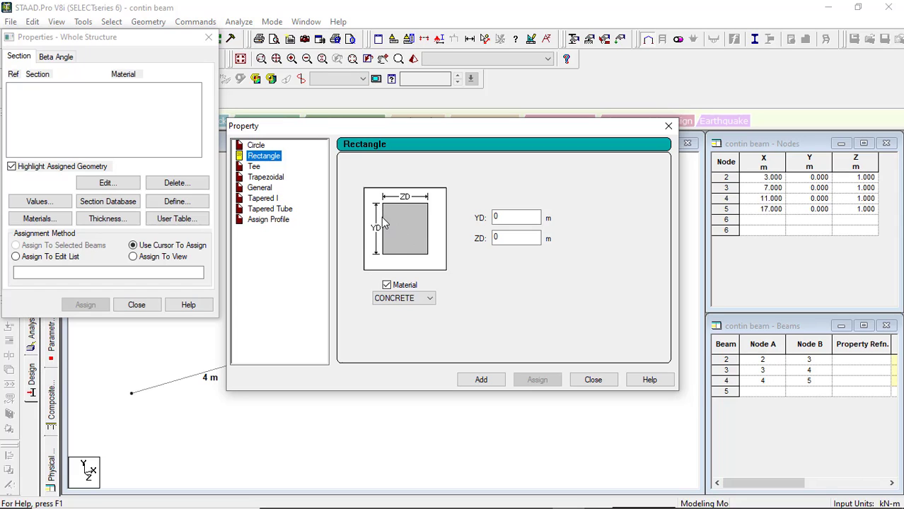
click(510, 217)
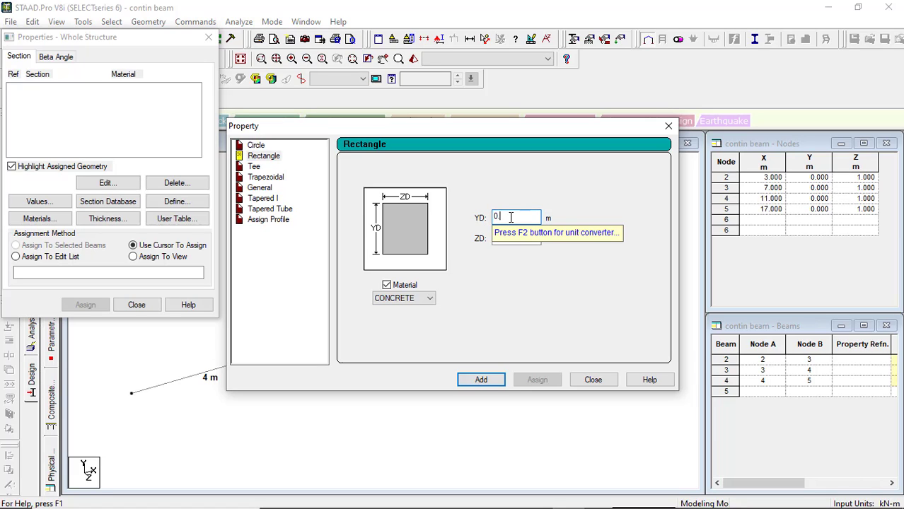
text(.45)
click(503, 237)
double_click(505, 238)
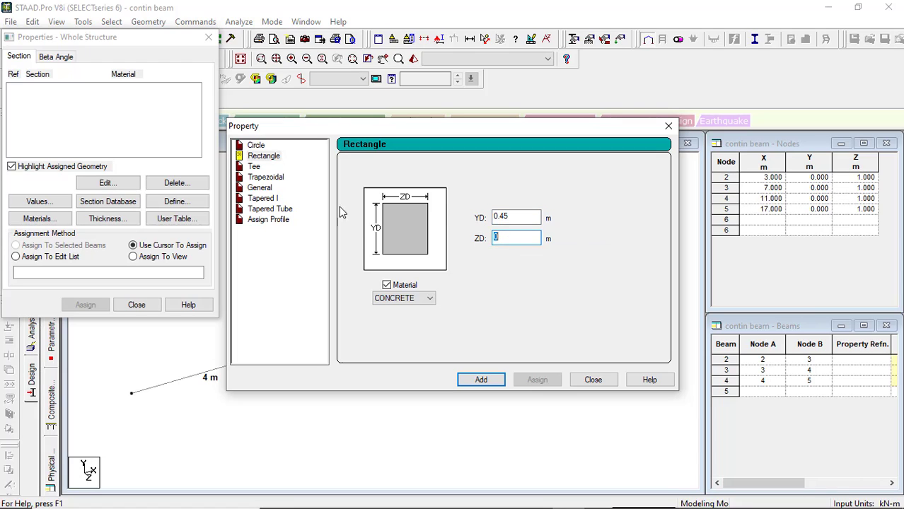
click(510, 239)
text(.23)
click(471, 381)
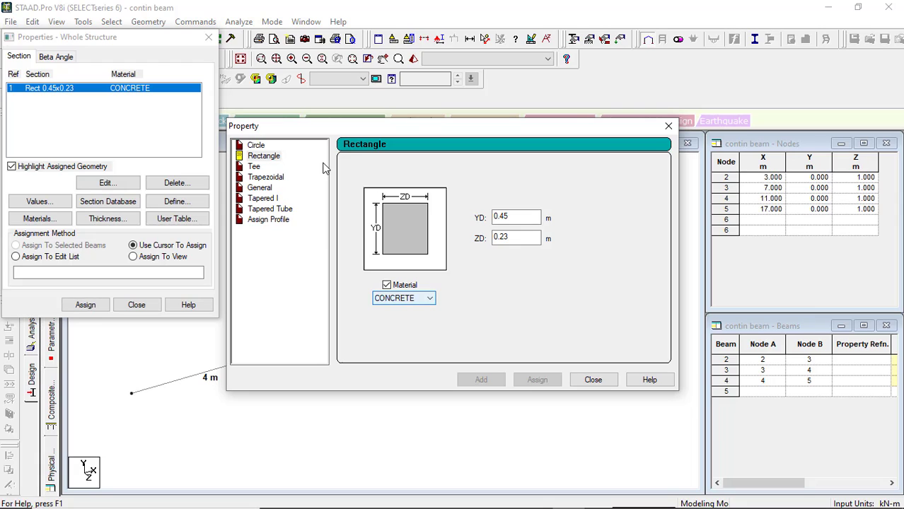
click(593, 380)
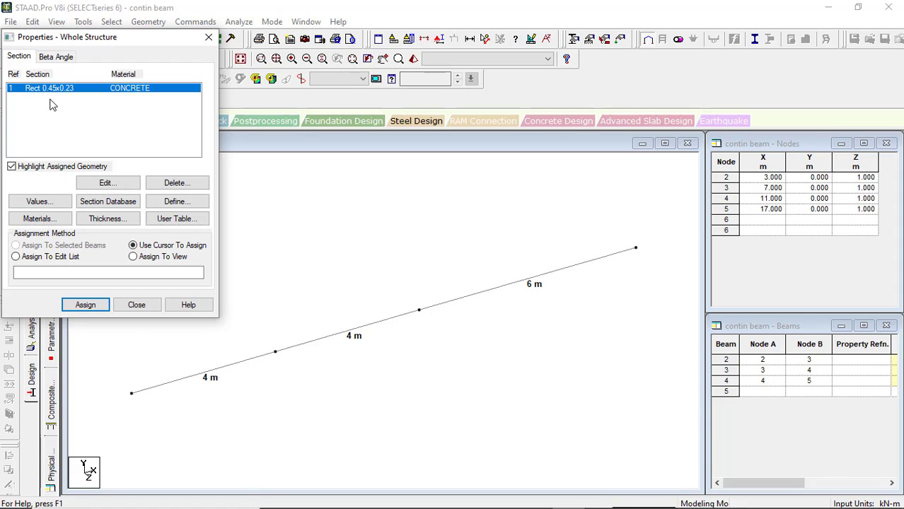
Step: Assign the 0.45x0.23 rectangular section to all beams in the view and close the properties
click(133, 257)
click(89, 307)
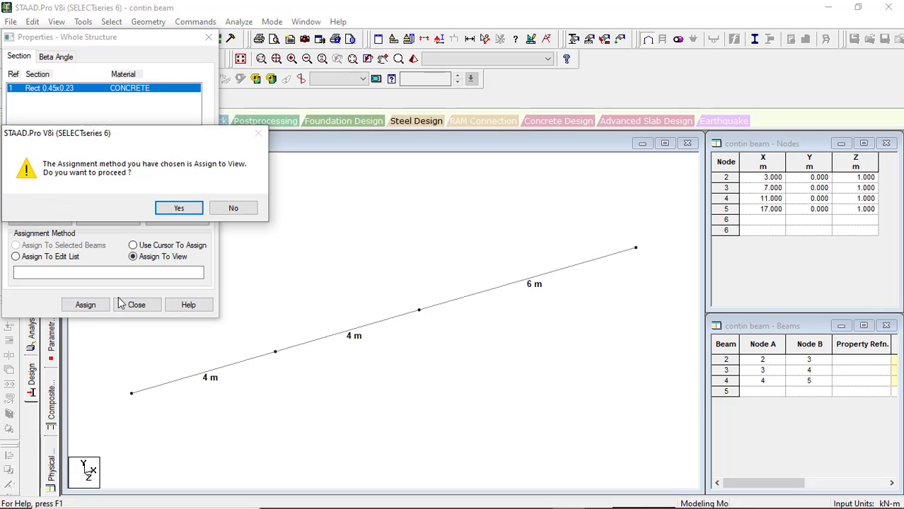
click(179, 208)
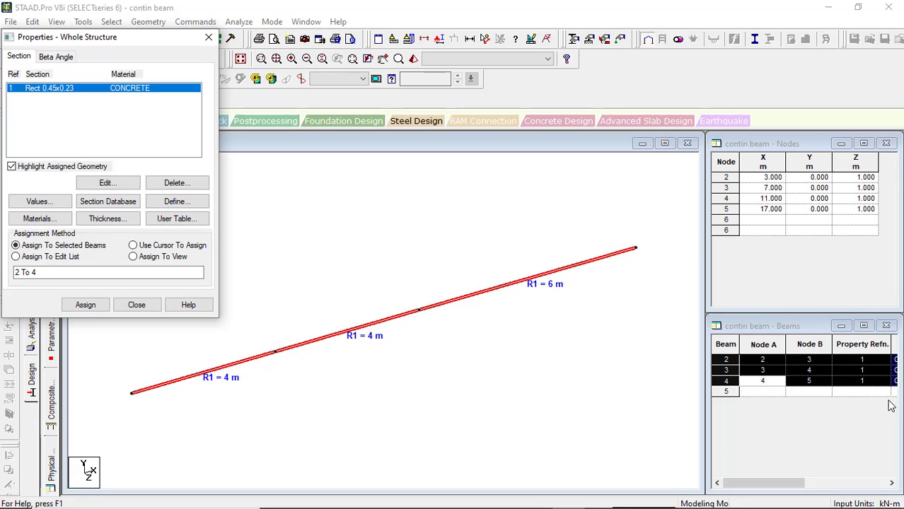
click(136, 305)
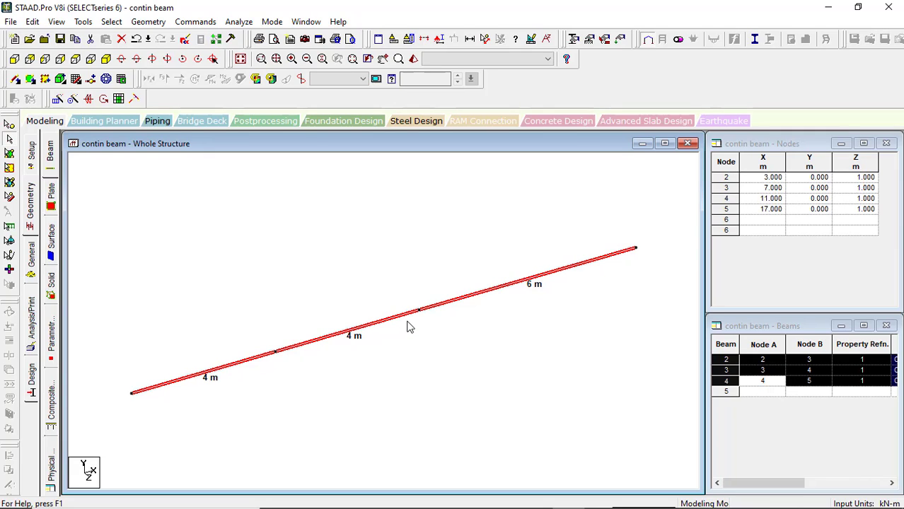
Step: Create primary load case 1 with loading type Dead and the title "Dead"
click(203, 26)
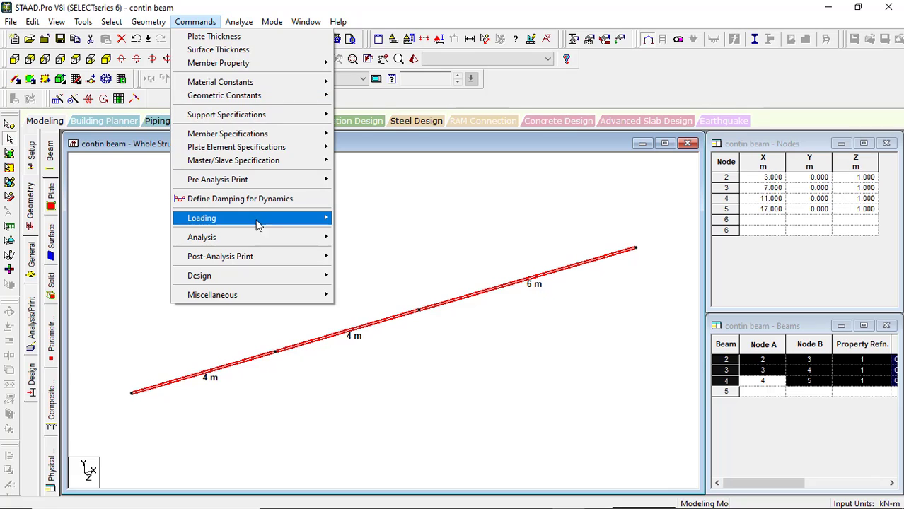
mouse_move(257, 219)
click(355, 237)
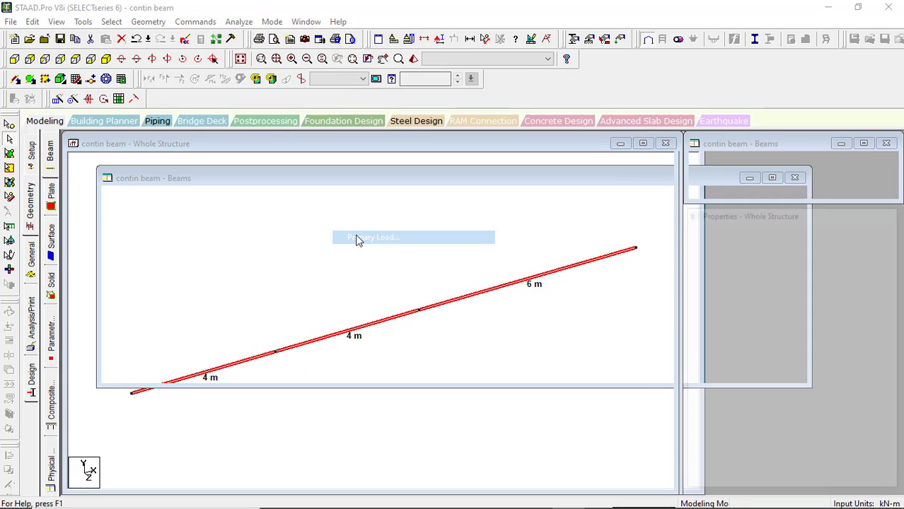
click(507, 239)
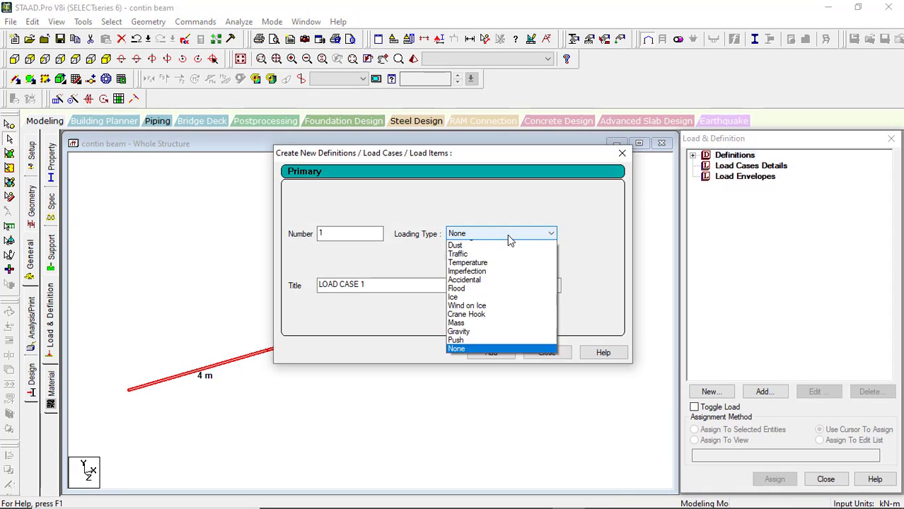
click(508, 238)
click(505, 239)
click(505, 242)
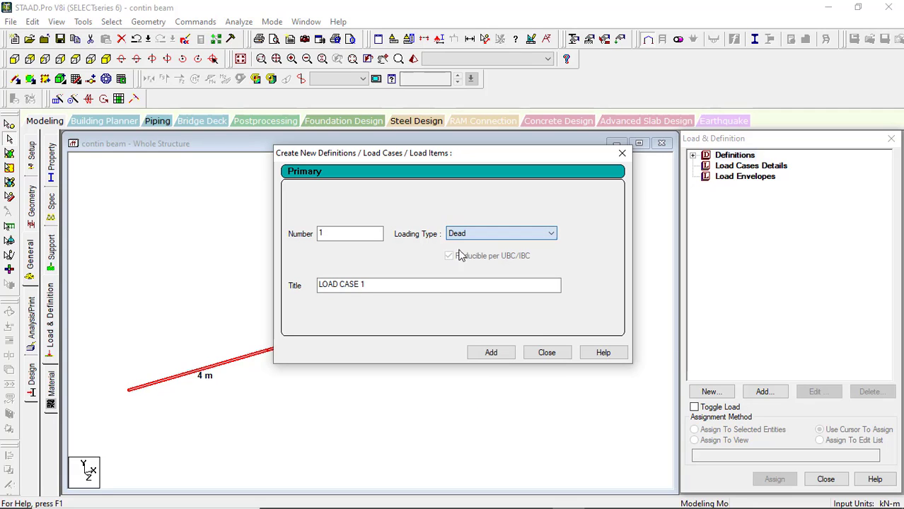
click(375, 285)
drag(376, 288, 316, 289)
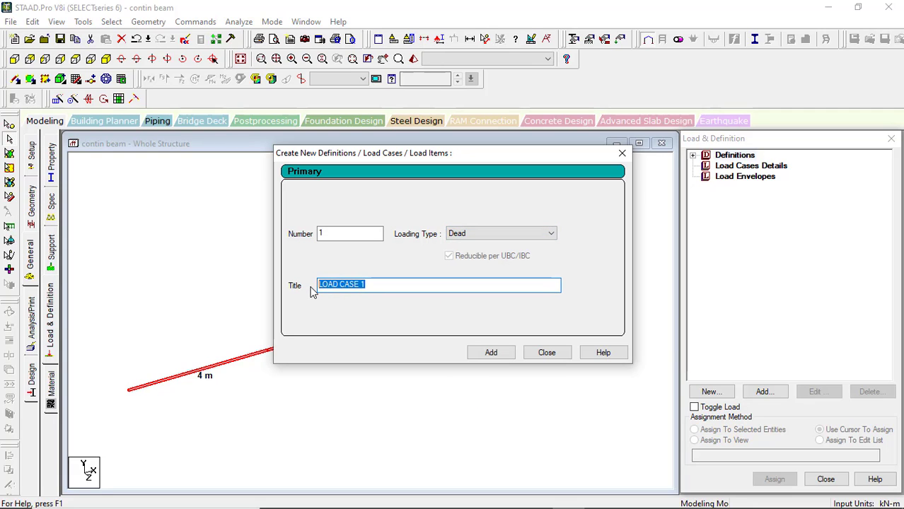
text(Dead)
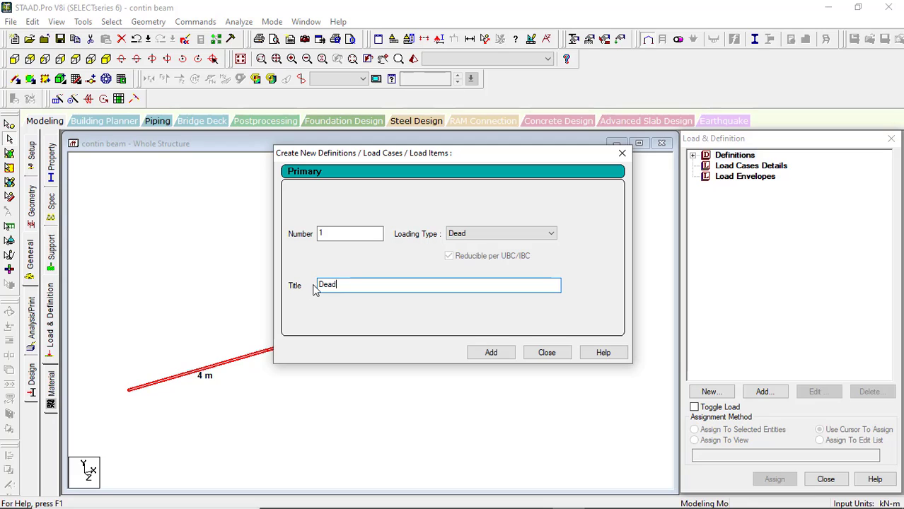
click(492, 352)
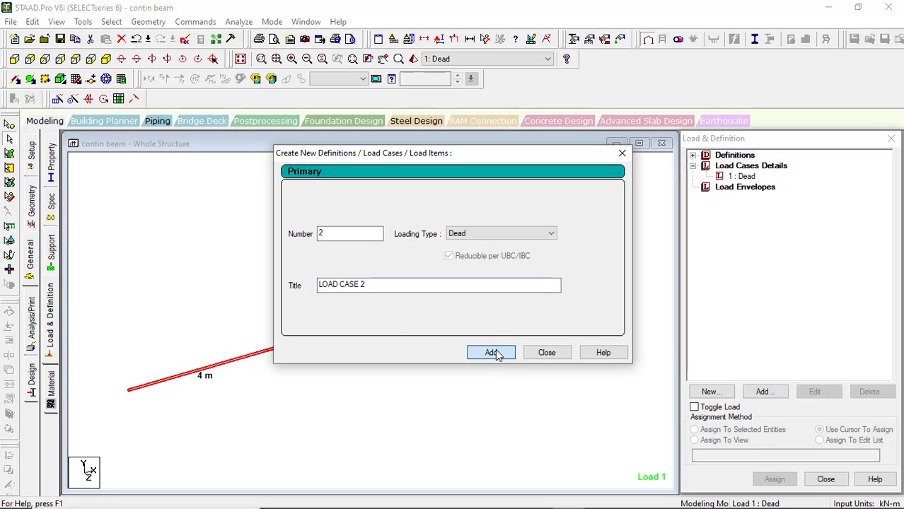
Step: Create primary load case 2 with loading type Live and the title "live", and finish adding load cases
click(515, 232)
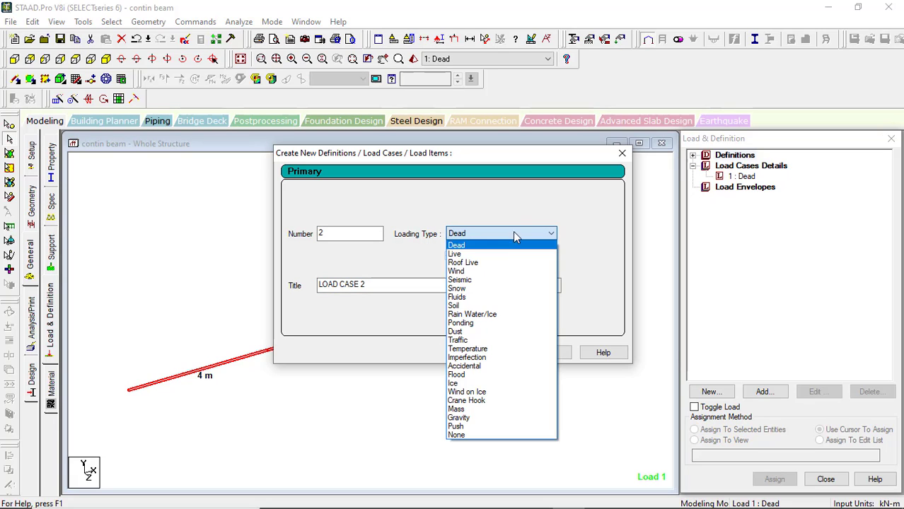
click(488, 259)
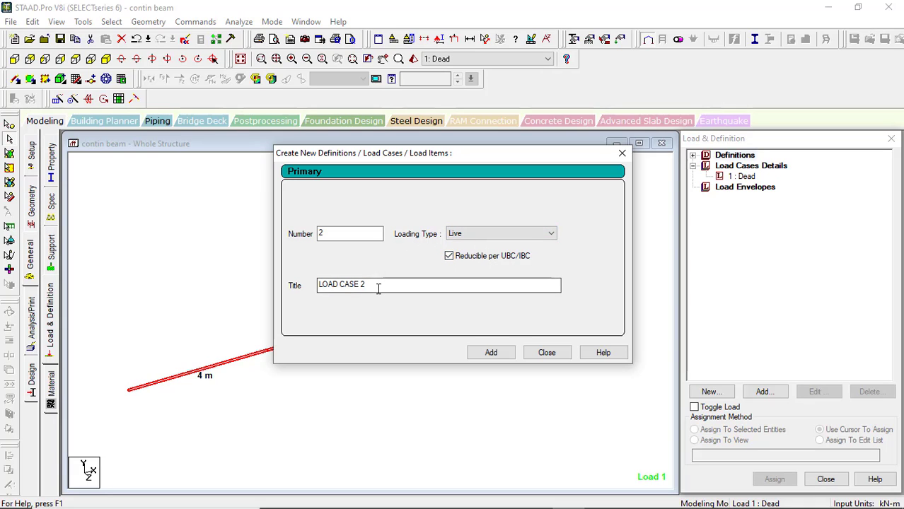
drag(378, 289, 312, 299)
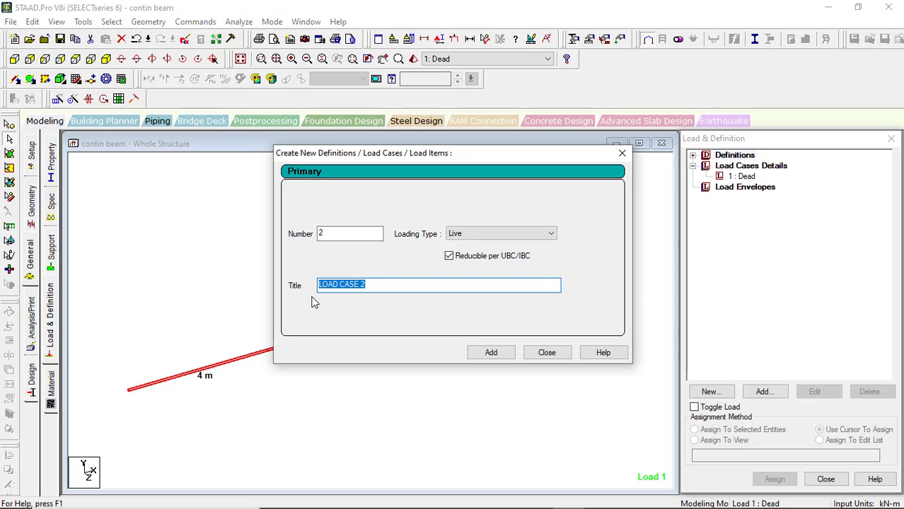
key(BackSpace)
text(li)
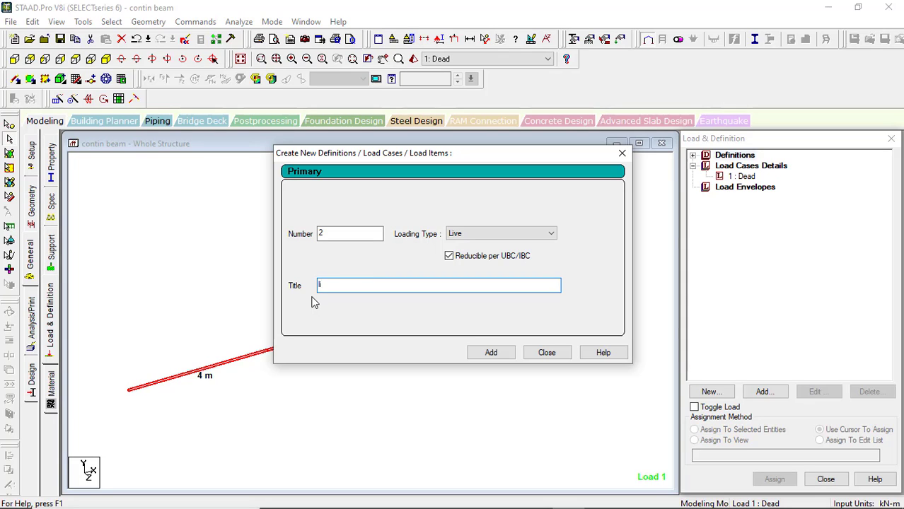
text(ve)
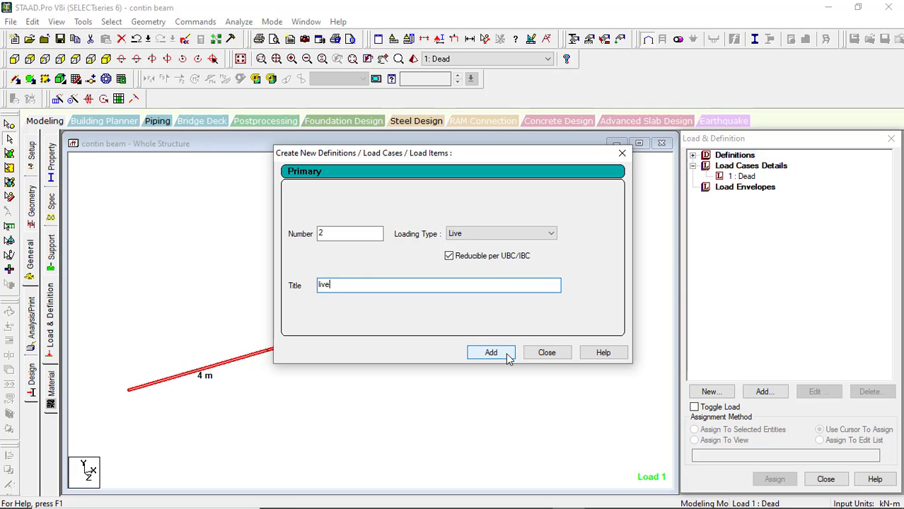
double_click(491, 353)
click(545, 354)
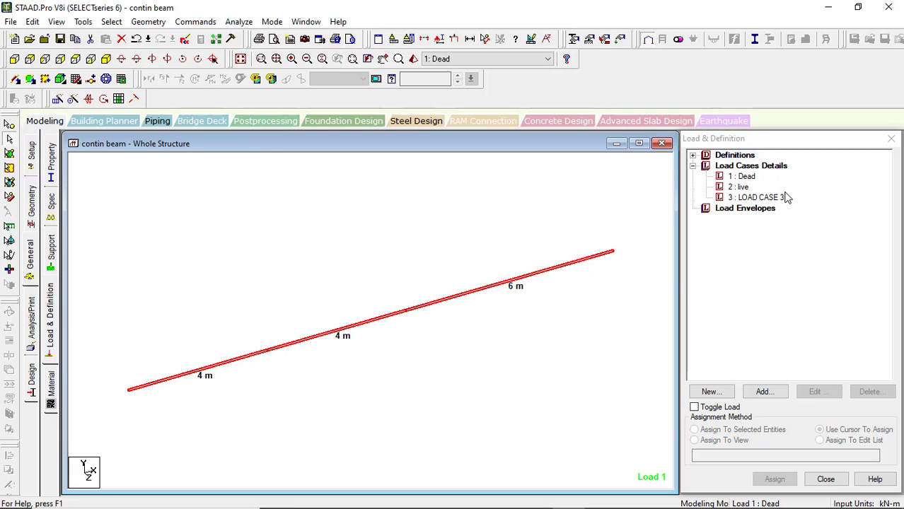
Step: Add a selfweight load in the Y direction with factor -1 to the Dead load case
click(743, 177)
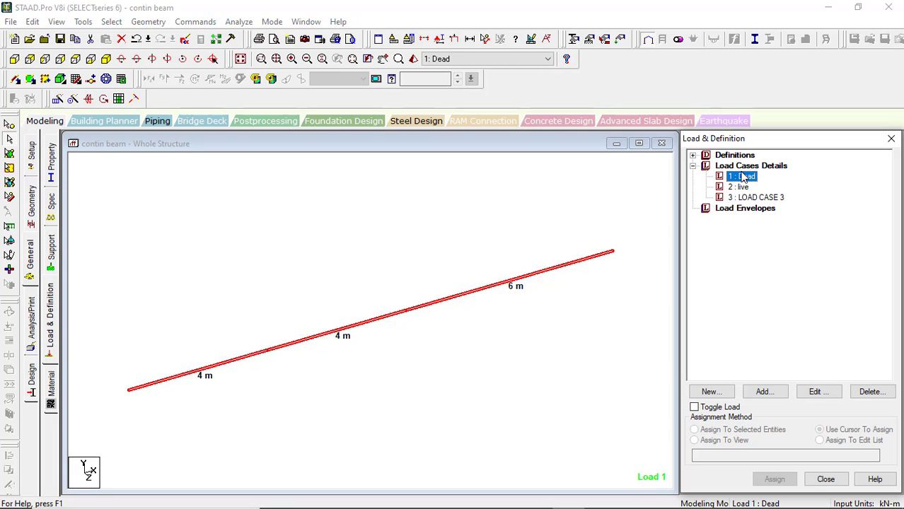
click(762, 394)
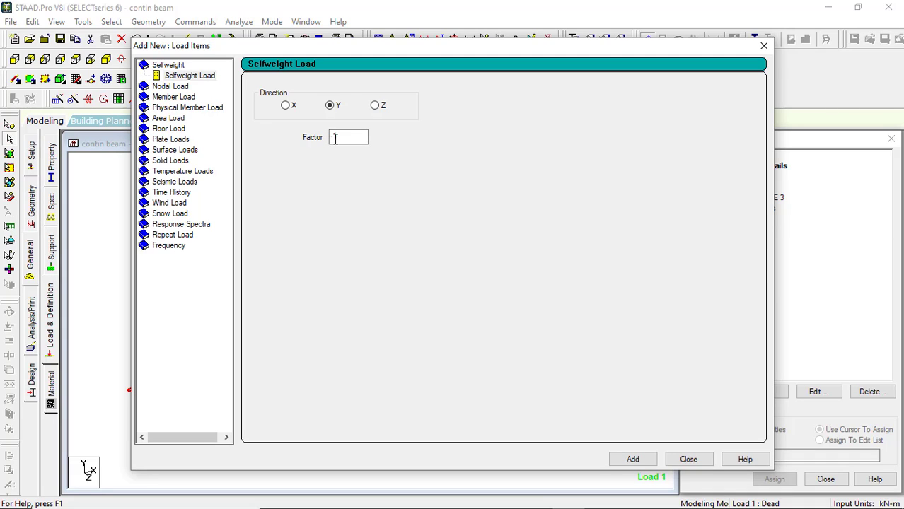
click(643, 460)
click(681, 459)
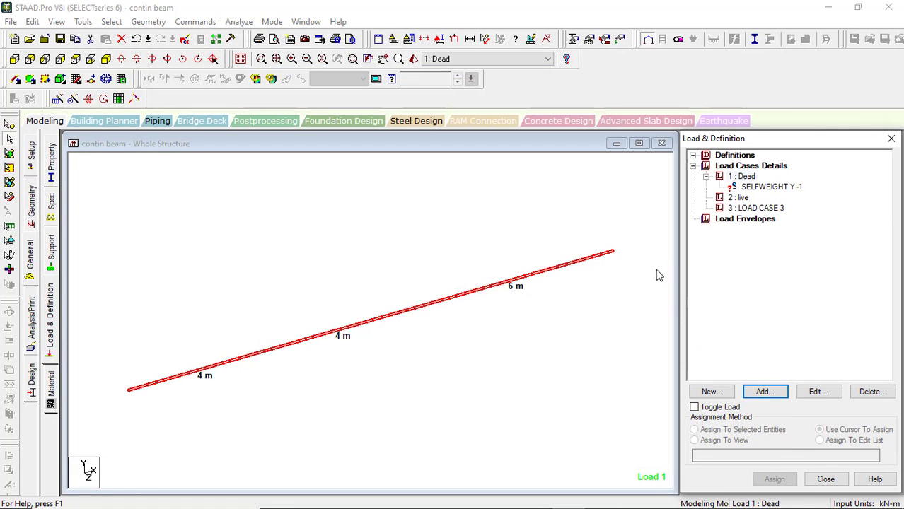
Step: Add a uniform member force of -30 kN/m in the GY direction to the live load case
double_click(742, 198)
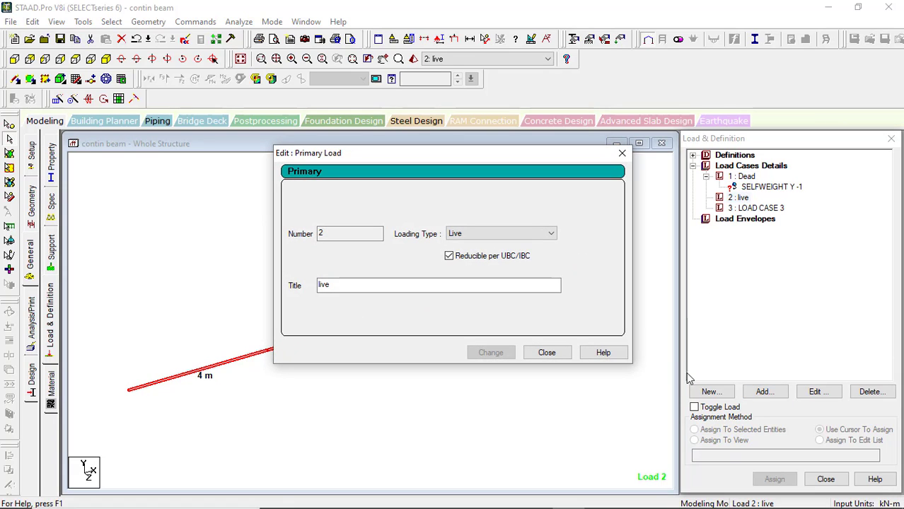
click(770, 396)
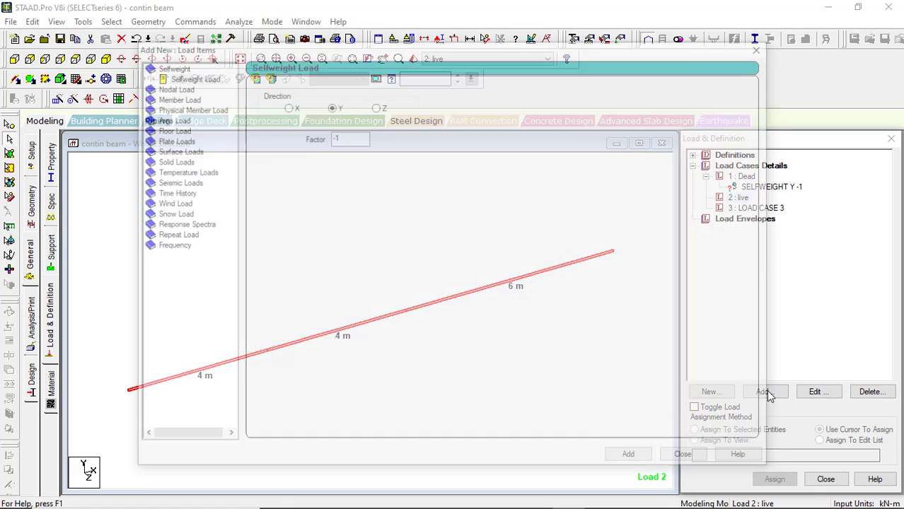
click(152, 98)
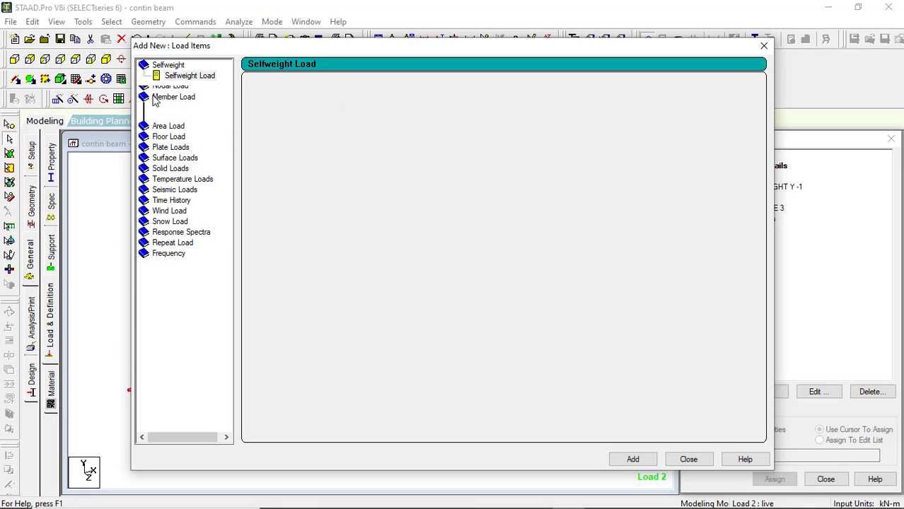
click(380, 124)
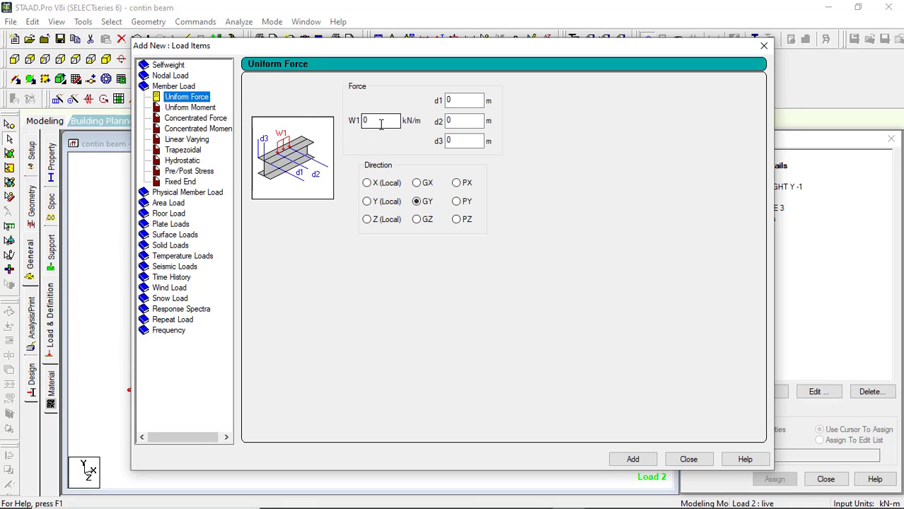
drag(377, 123, 346, 126)
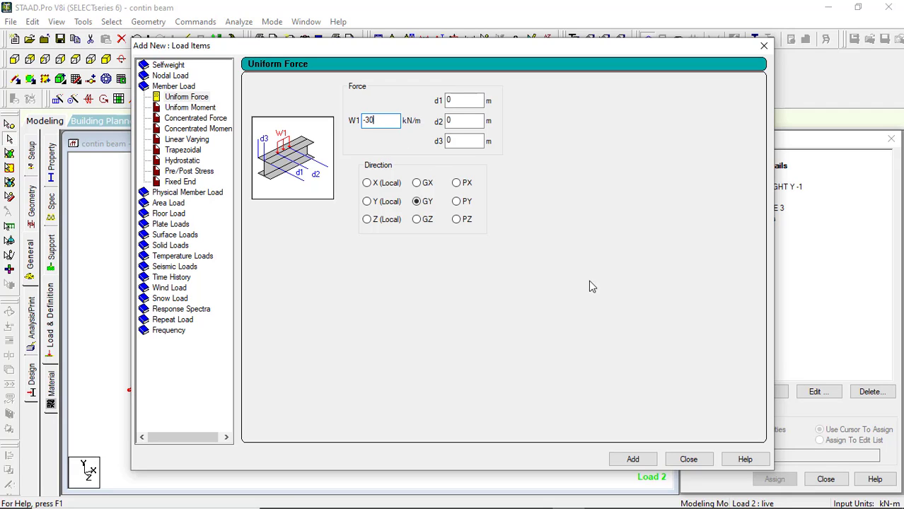
click(632, 459)
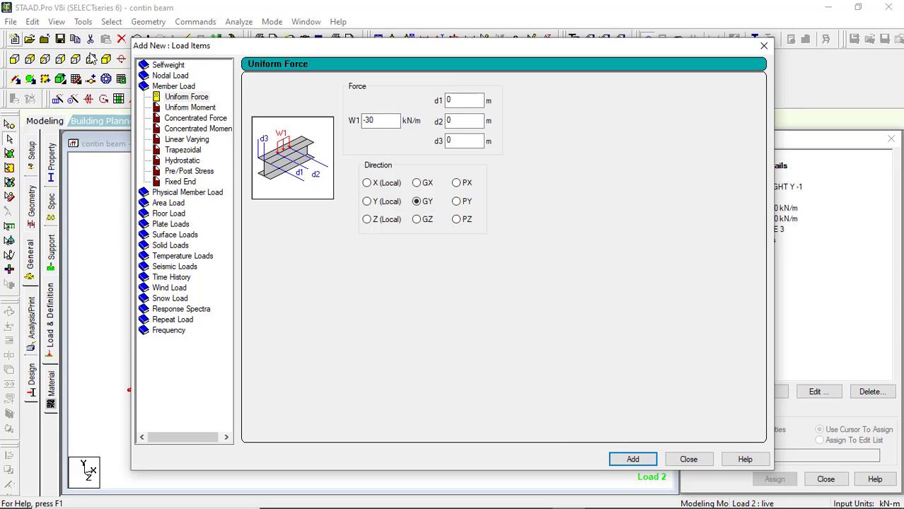
Step: Add a concentrated member force of -60 kN in the GY direction to the live load case and finish adding loads
click(183, 120)
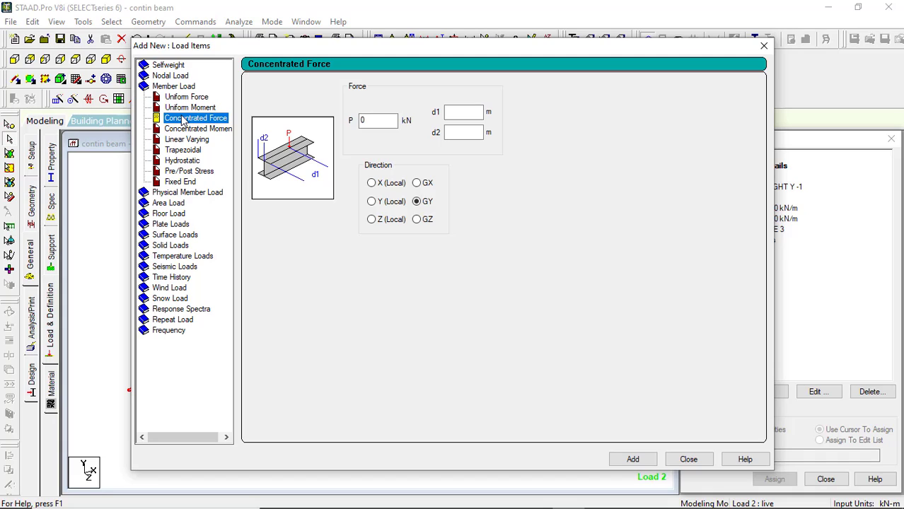
click(364, 121)
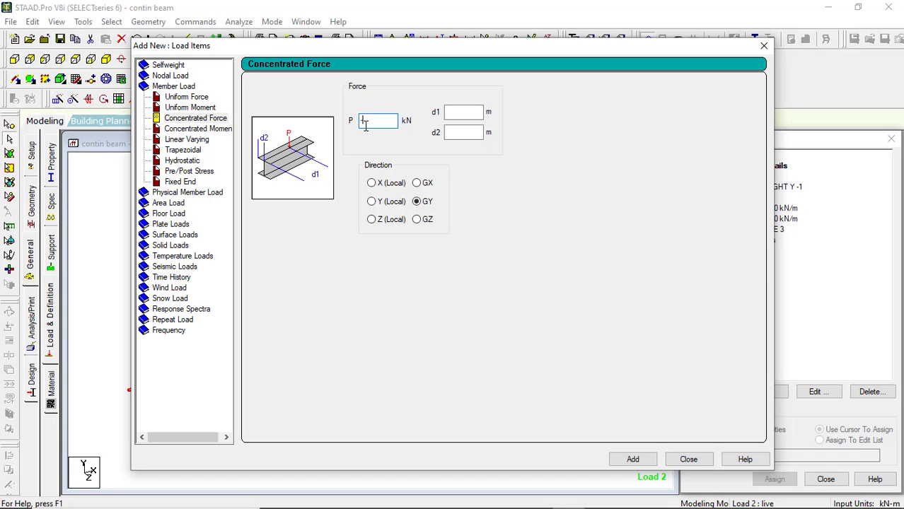
text(-60)
click(652, 463)
click(687, 460)
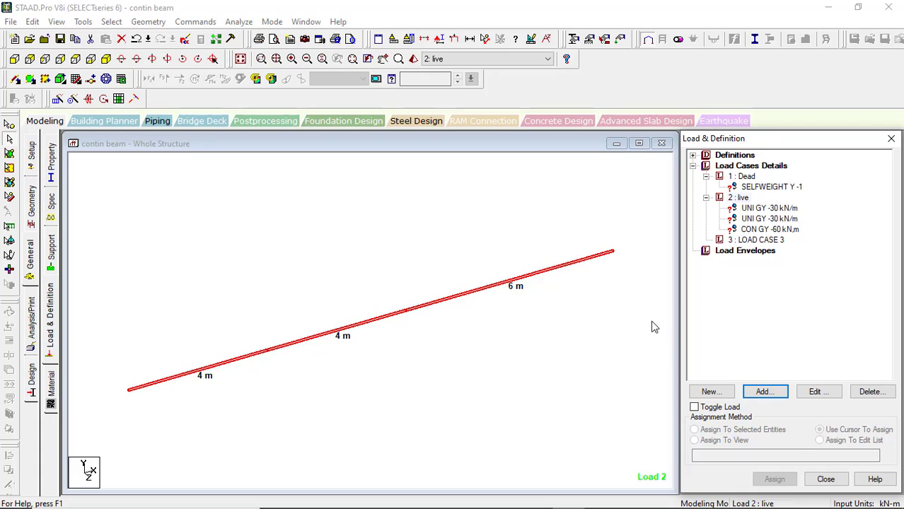
Step: Delete the duplicate uniform -30 kN/m load from the live case and delete the empty load case 3
click(773, 220)
click(884, 393)
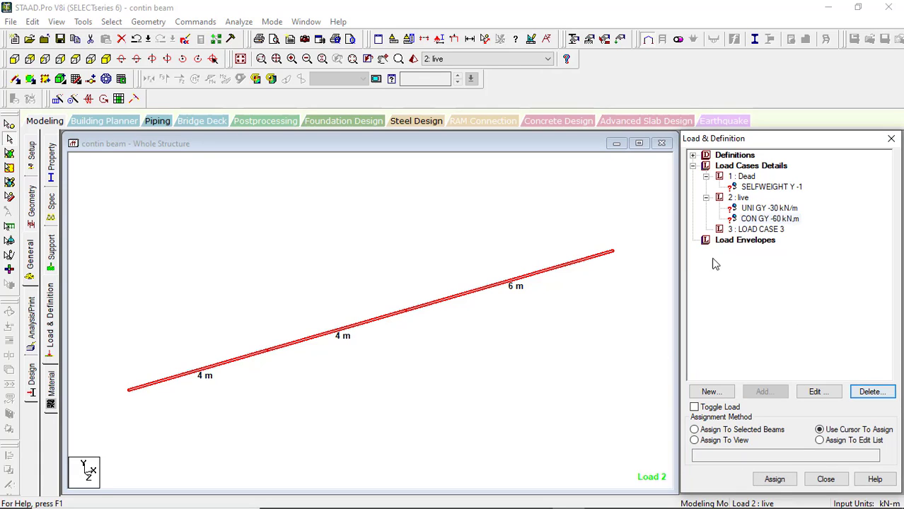
click(744, 230)
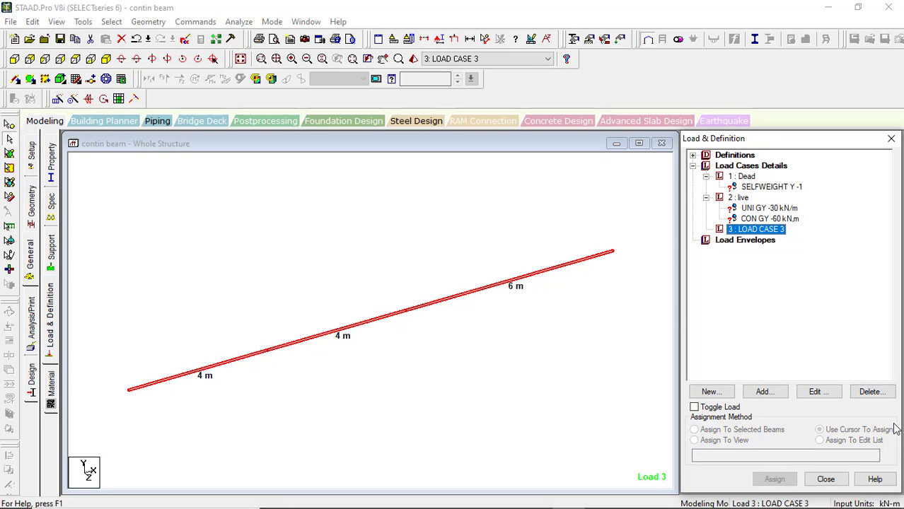
click(867, 393)
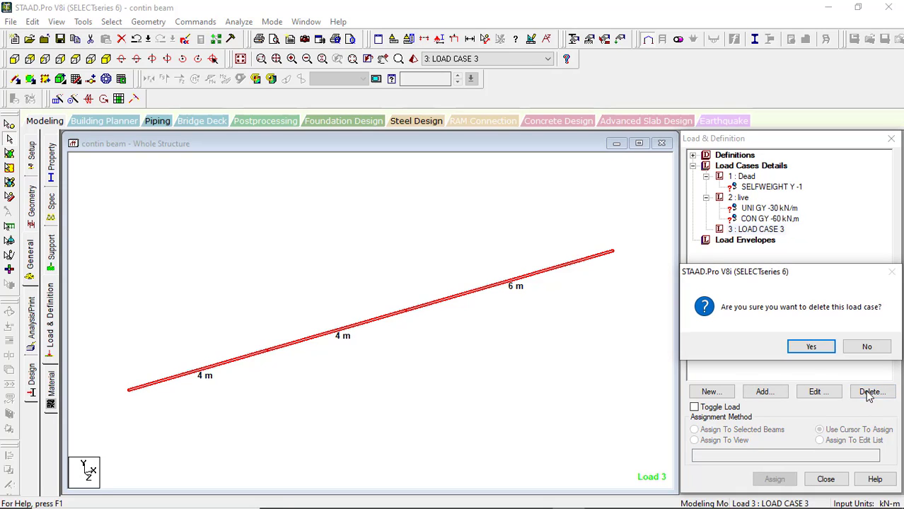
click(812, 348)
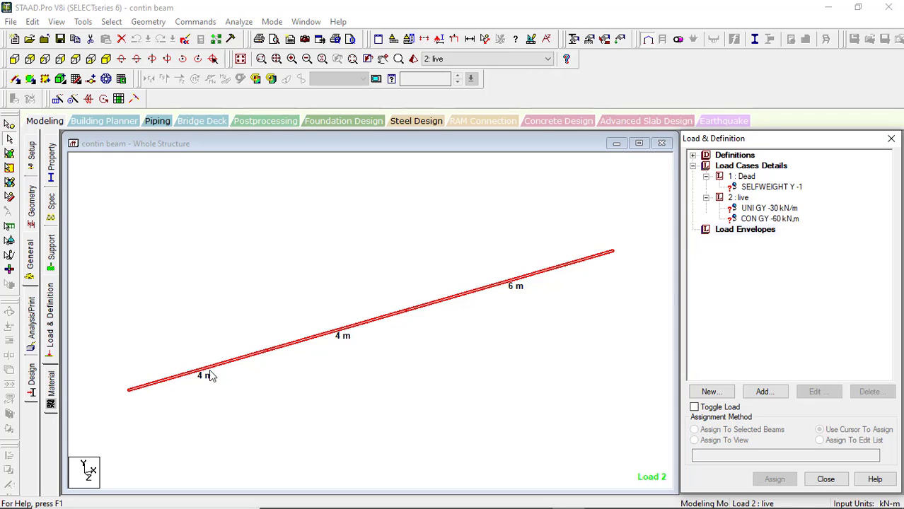
Step: Assign the Dead case's selfweight load to all members in the view
click(763, 189)
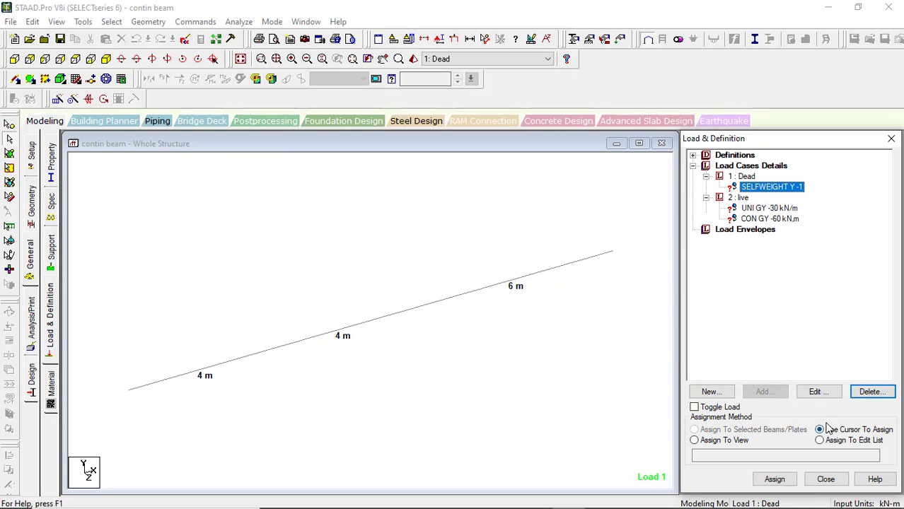
click(694, 440)
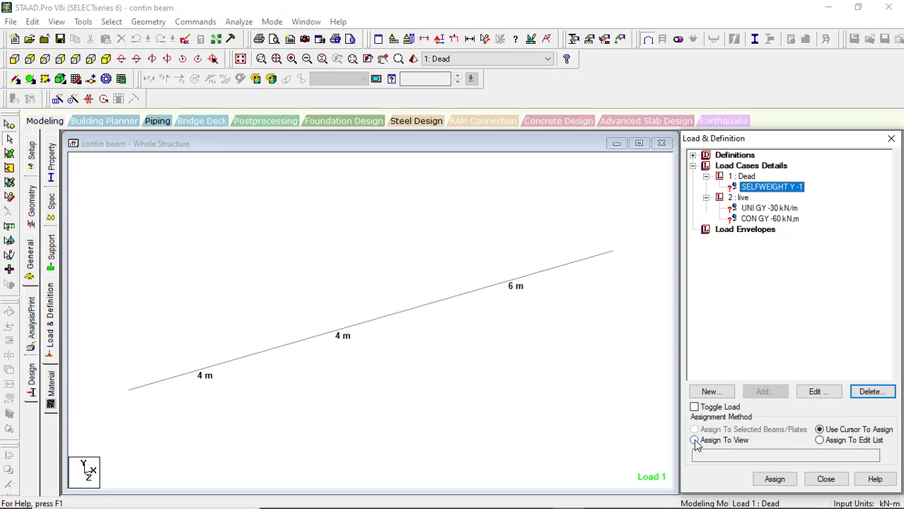
click(775, 479)
click(812, 347)
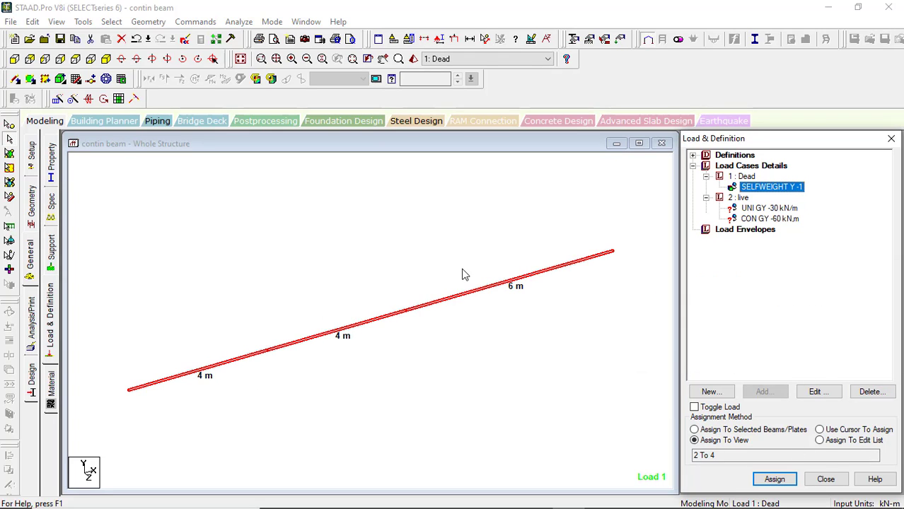
Step: Assign the uniform -30 kN/m live load with the cursor to the first 4 m span of the beam
click(773, 208)
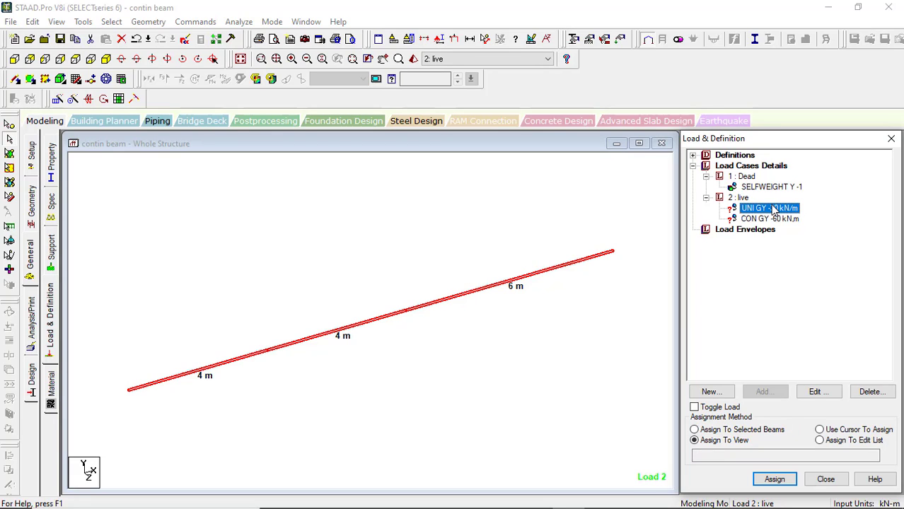
click(820, 430)
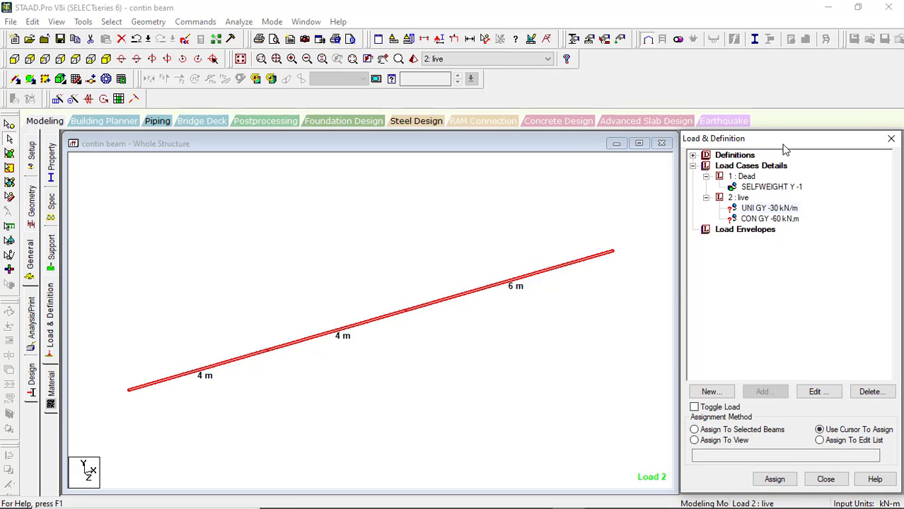
double_click(766, 208)
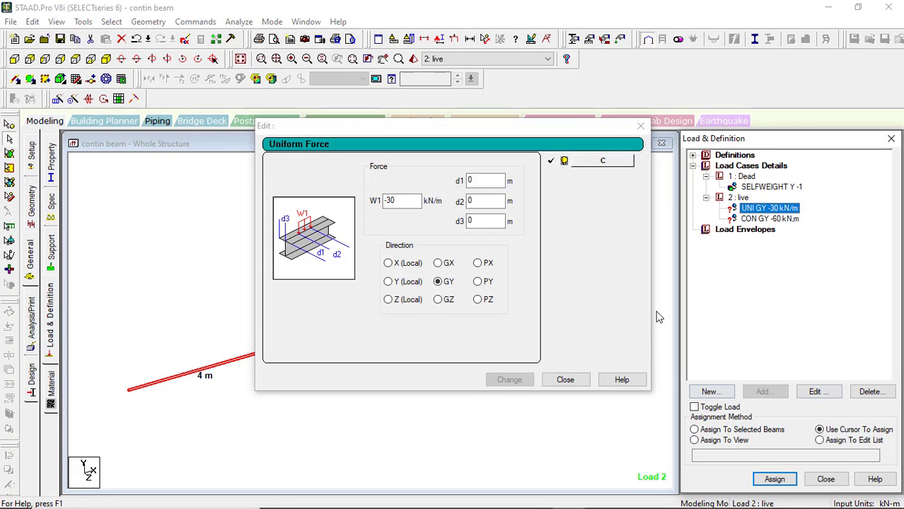
click(569, 385)
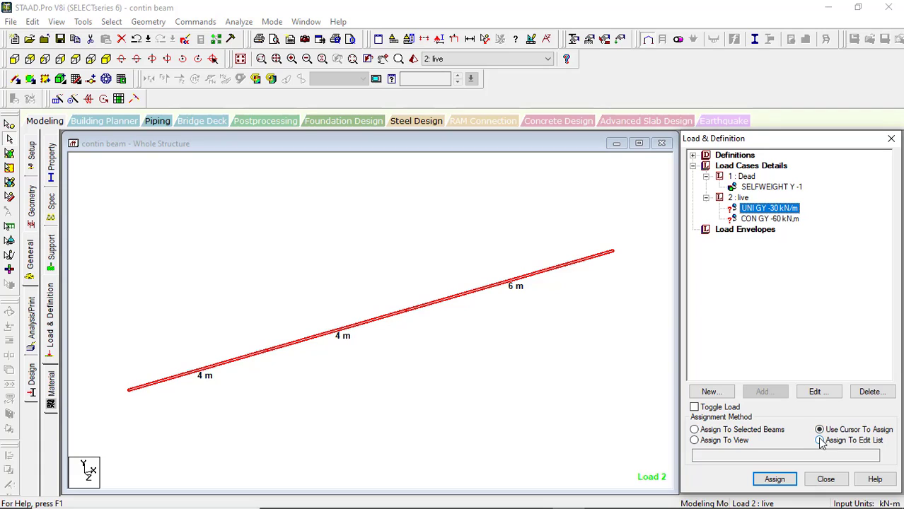
click(774, 479)
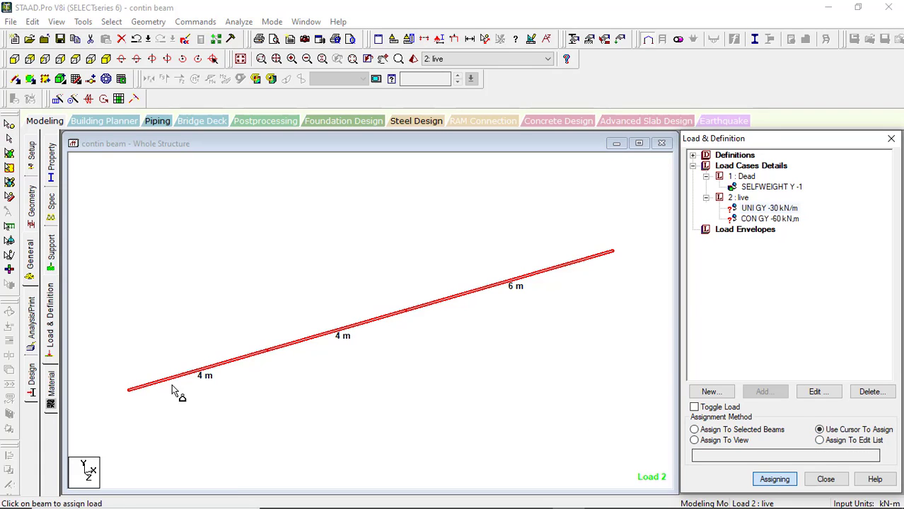
click(210, 373)
click(210, 373)
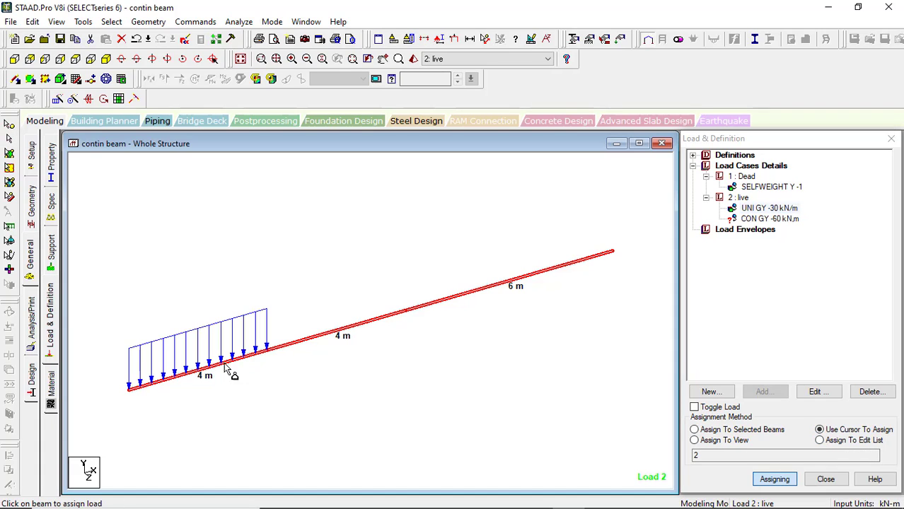
Step: Assign the concentrated -60 kN live load to the middle 4 m span and the 6 m span
click(764, 219)
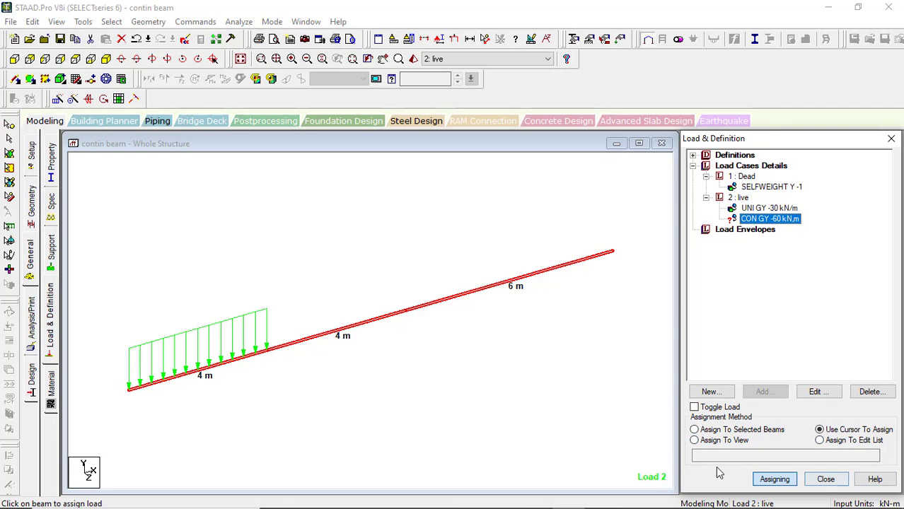
click(329, 334)
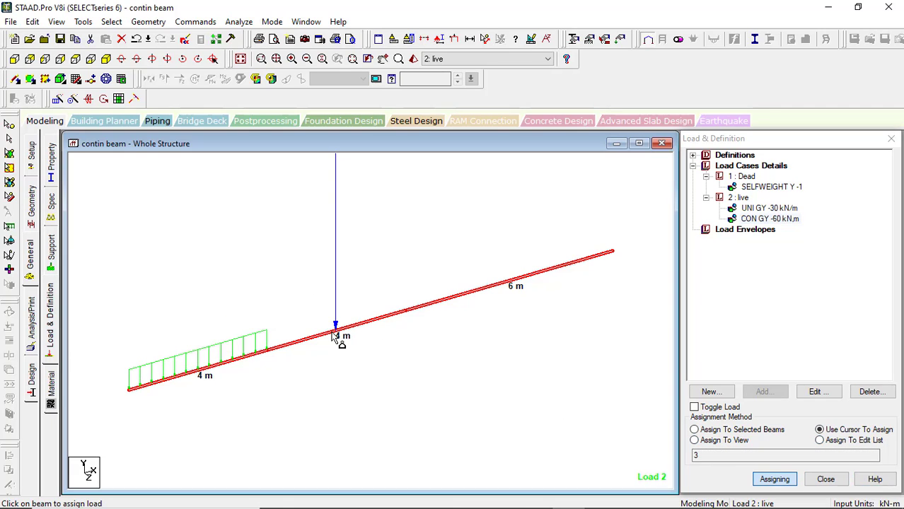
click(479, 297)
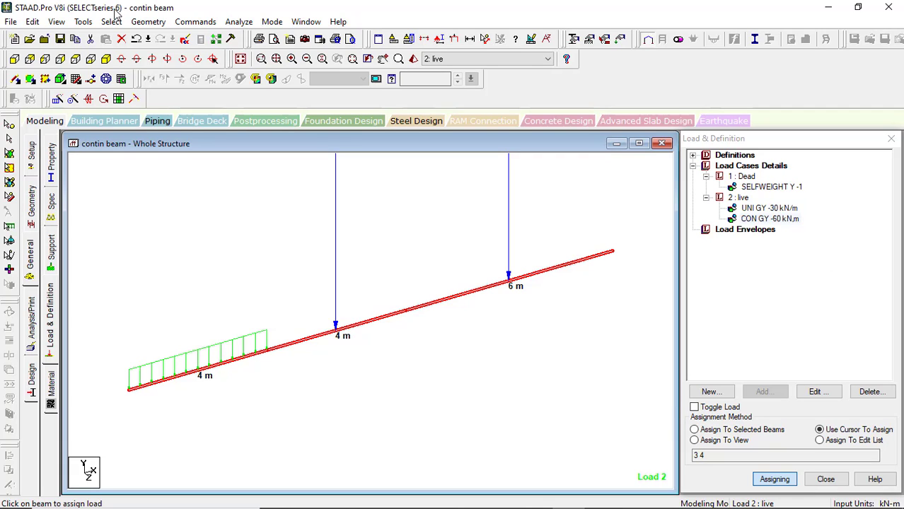
Step: Open the support specifications and add a fixed support type restraining all translations and rotations
click(182, 26)
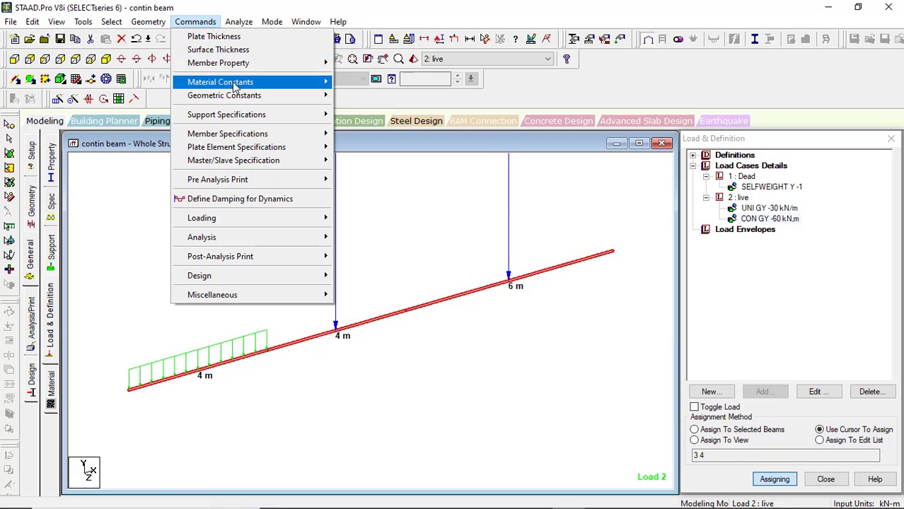
mouse_move(247, 133)
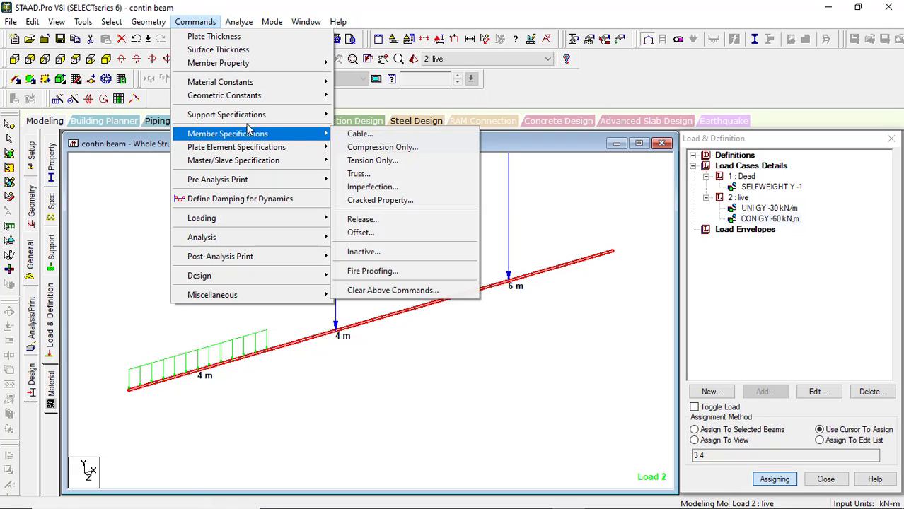
mouse_move(256, 115)
click(338, 117)
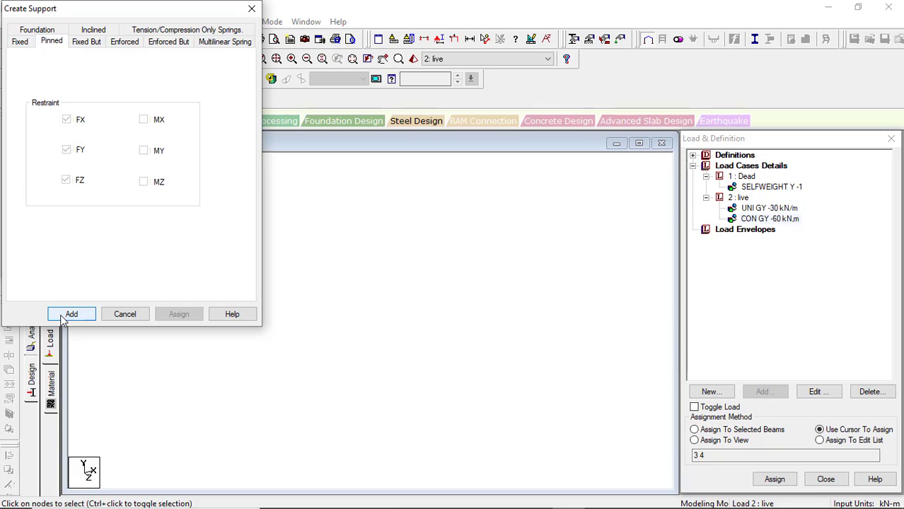
click(12, 44)
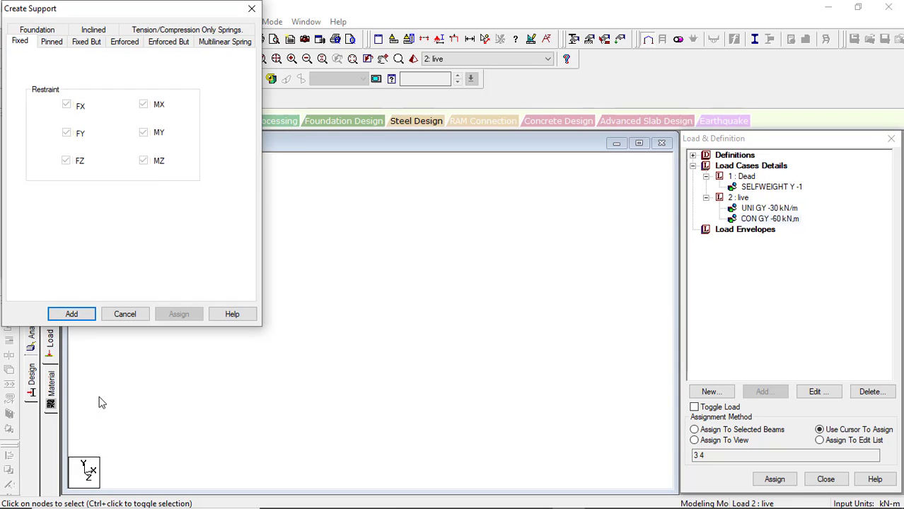
click(59, 318)
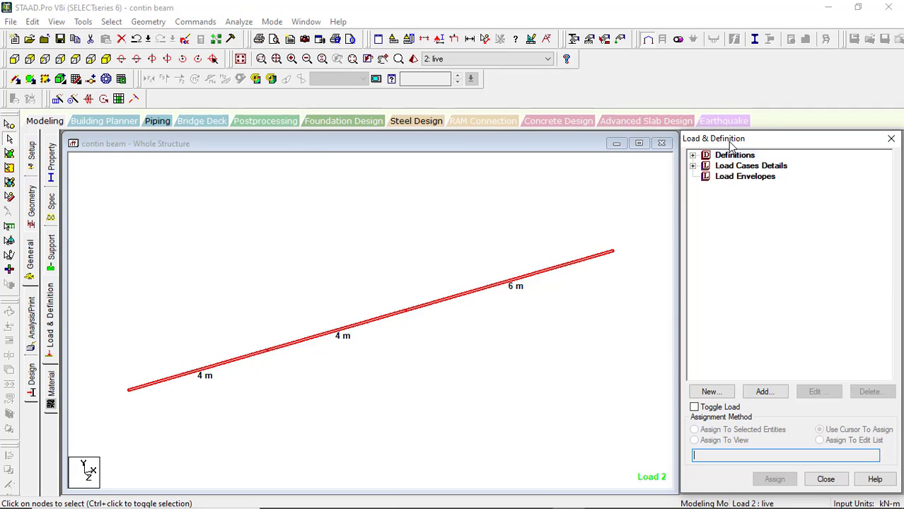
Step: Close the load definitions, maximize the structure view and add a fixed support type
click(890, 138)
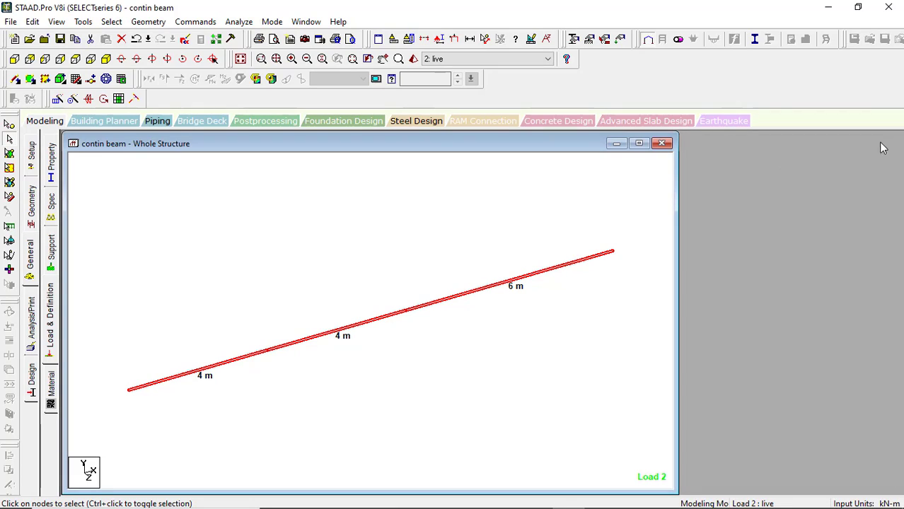
click(639, 144)
click(210, 22)
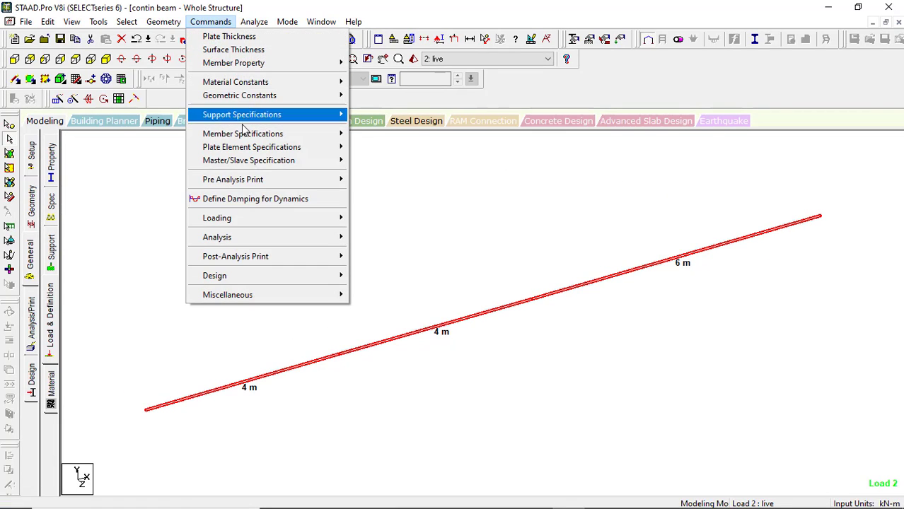
mouse_move(252, 116)
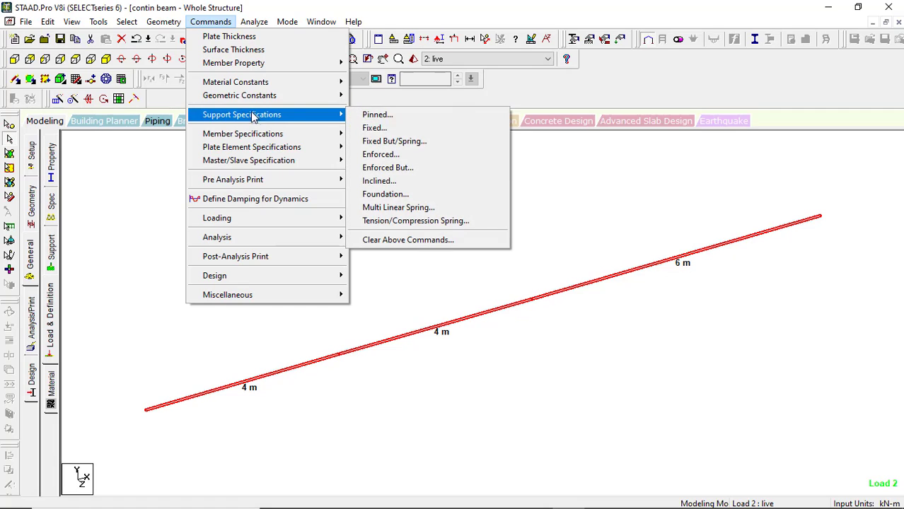
click(372, 130)
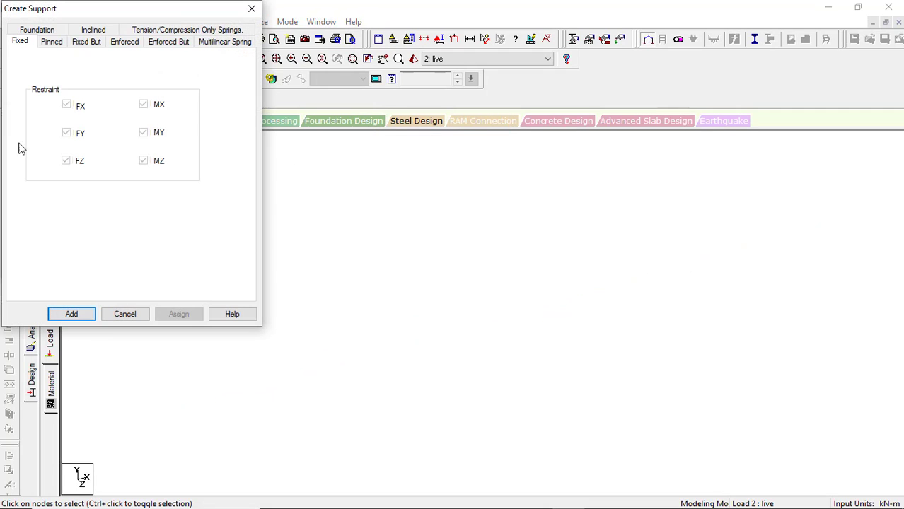
click(68, 316)
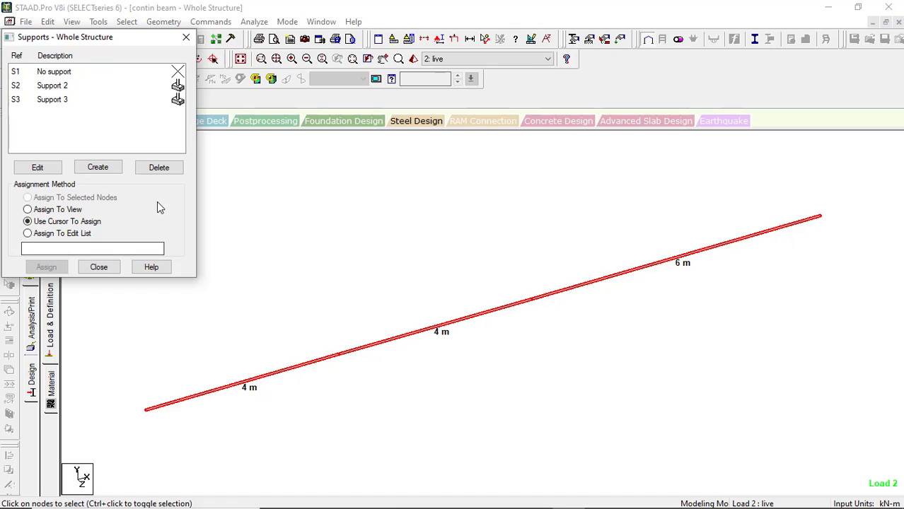
Step: Delete the duplicate fixed support, Support 2, from the support list
click(128, 84)
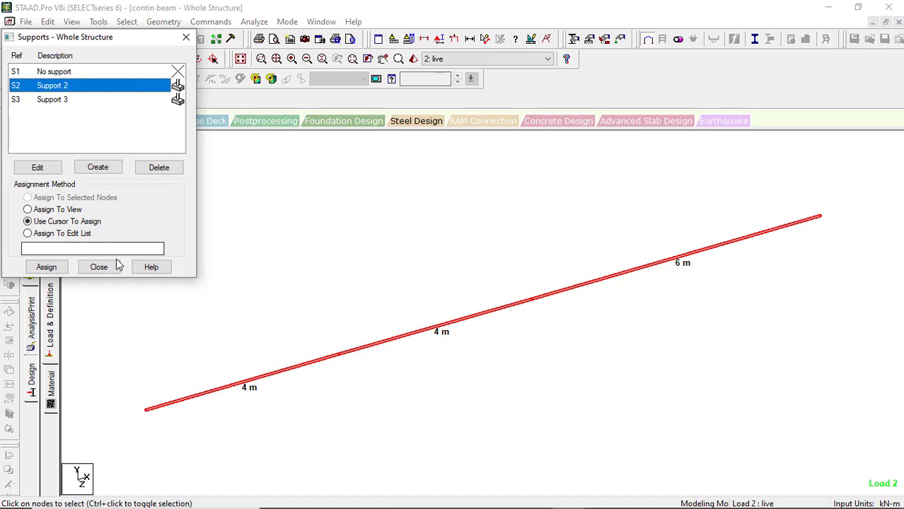
click(161, 166)
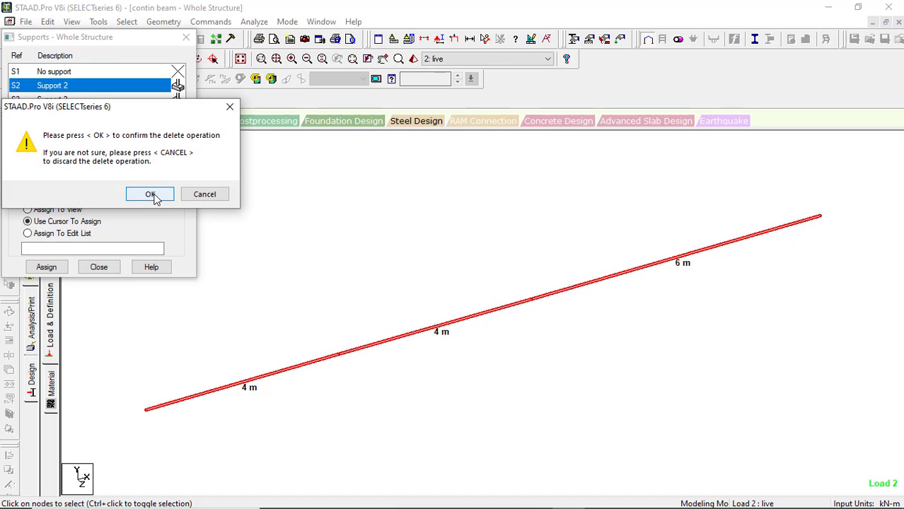
click(159, 194)
Step: Create a Fixed But support type with FX, FZ, MX, MY and MZ released
click(99, 169)
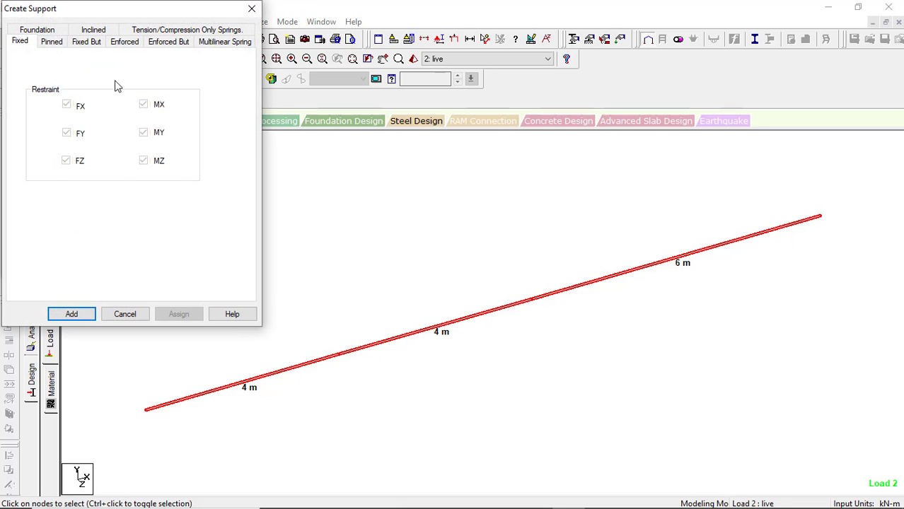
click(80, 42)
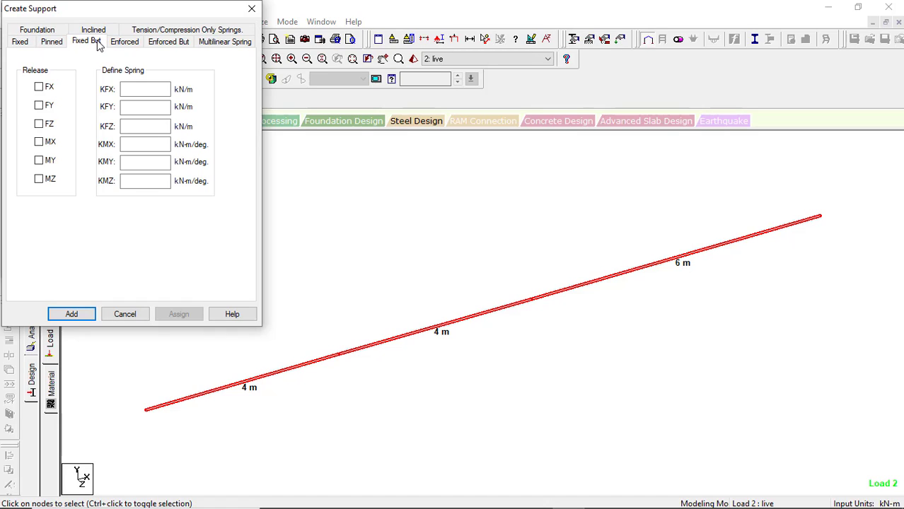
click(39, 87)
click(39, 124)
click(38, 143)
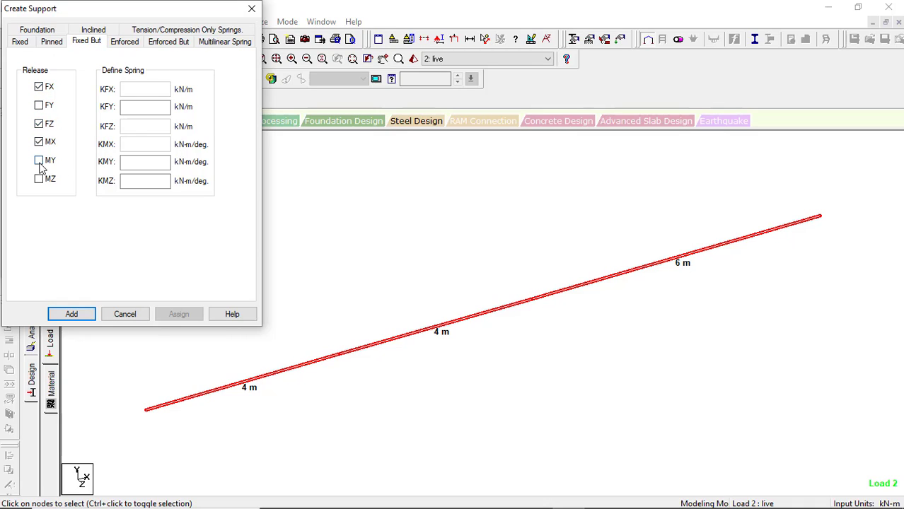
click(40, 161)
click(39, 179)
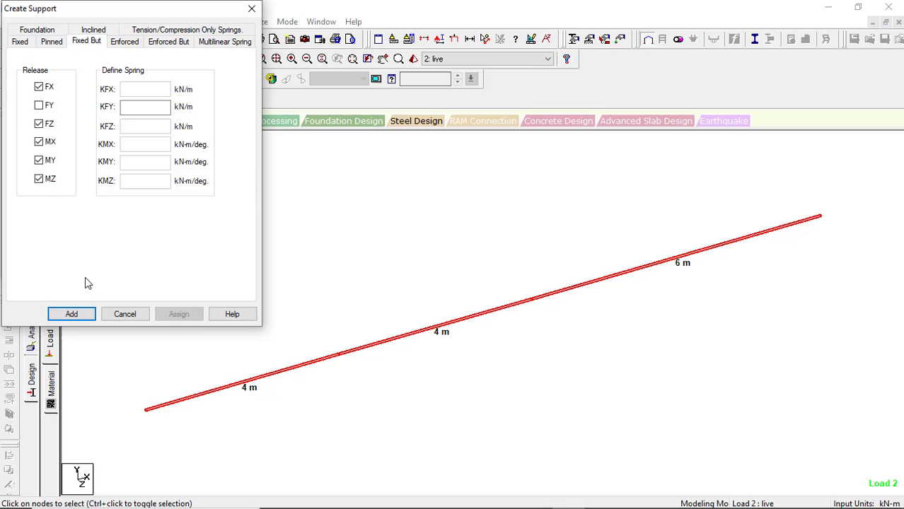
click(83, 314)
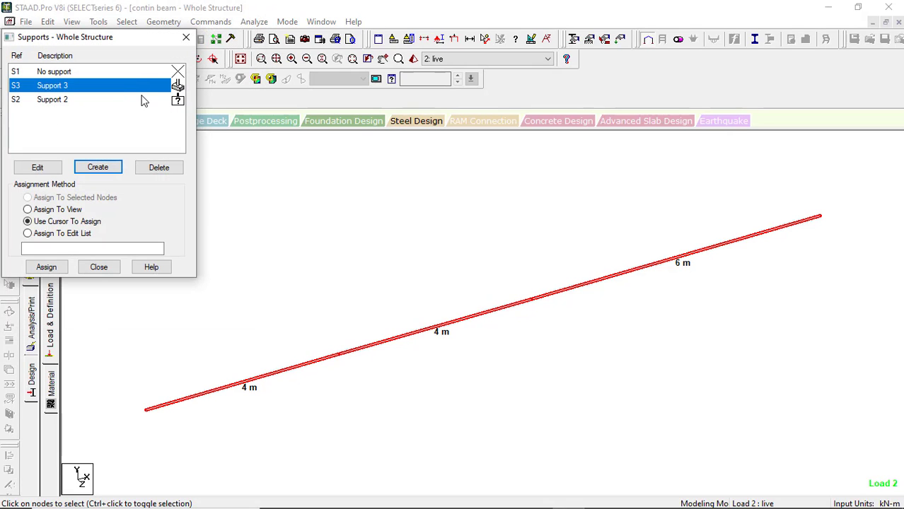
Step: Assign the fixed support, Support 3, to the outer end node of the first 4 m span using the cursor
click(53, 271)
click(46, 268)
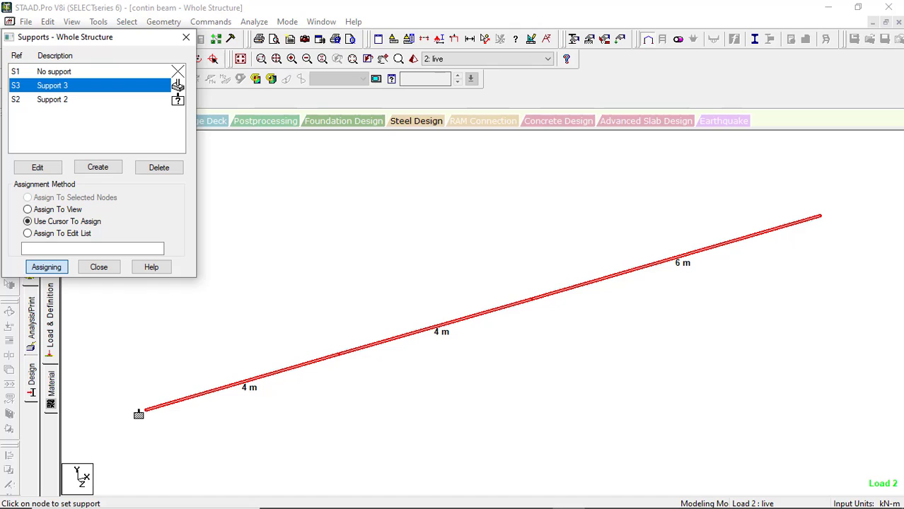
click(146, 412)
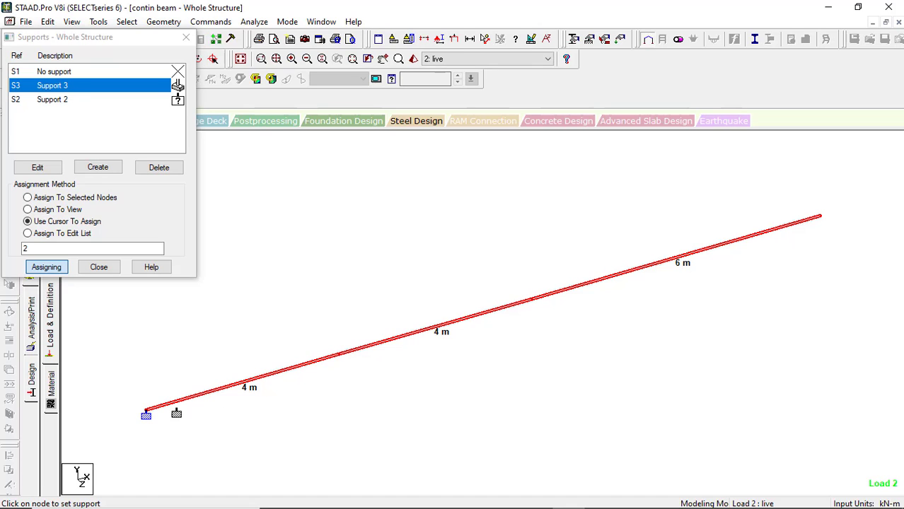
Step: Assign the Fixed But support, Support 2, to both interior nodes and the far end of the 6 m span, and close the support list
double_click(64, 101)
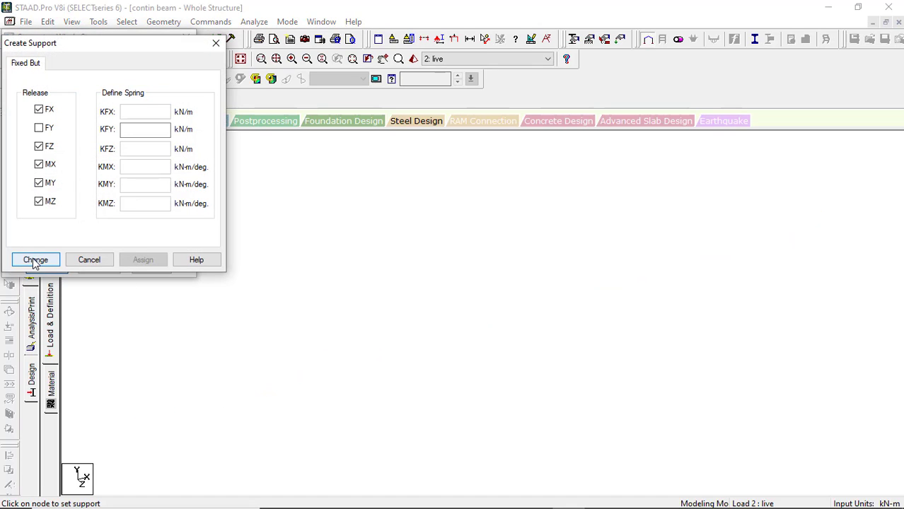
click(89, 261)
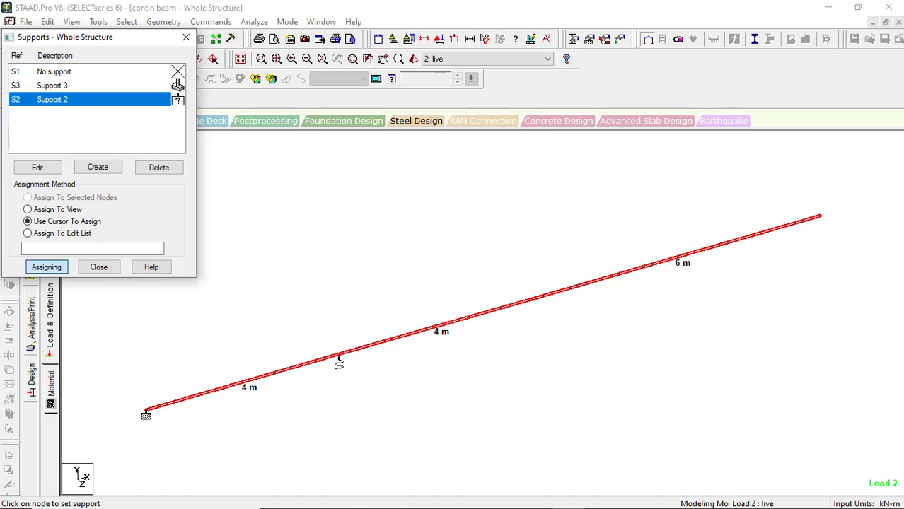
click(340, 359)
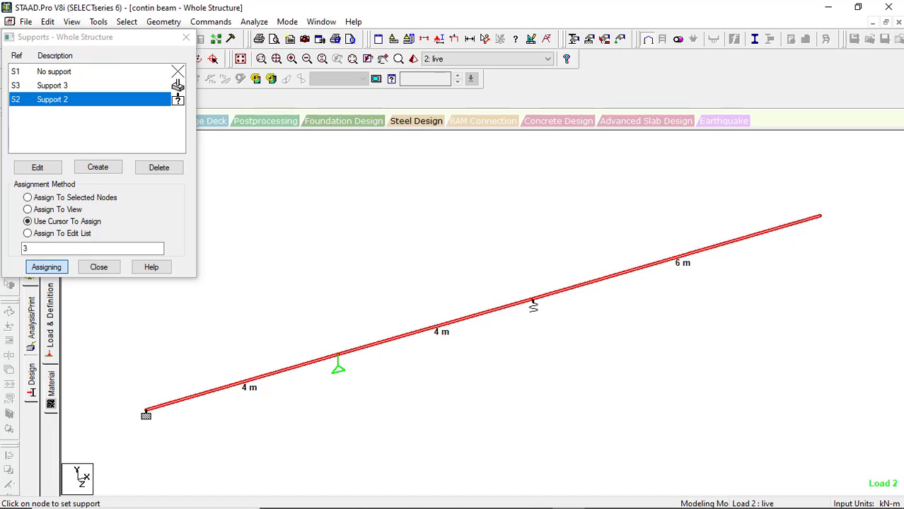
click(534, 304)
click(818, 221)
click(99, 267)
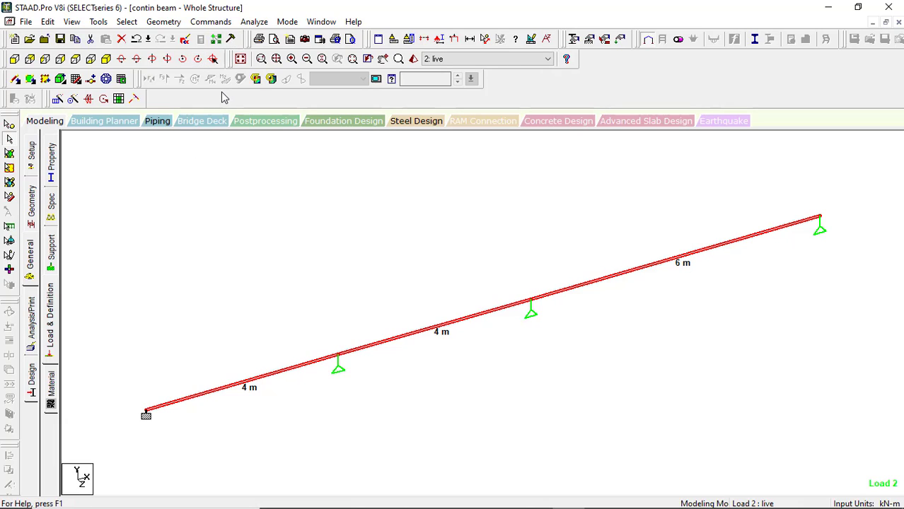
Step: Add a Perform Analysis command with the No Print option
click(228, 26)
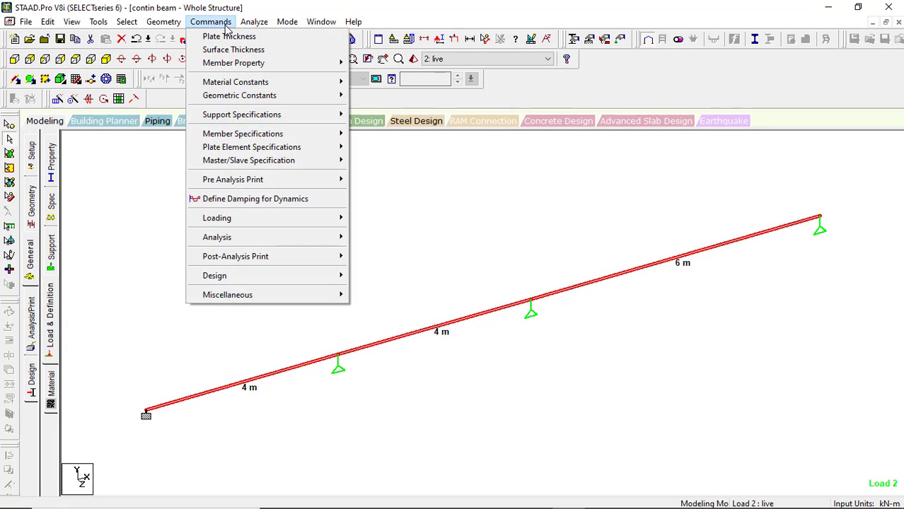
mouse_move(266, 239)
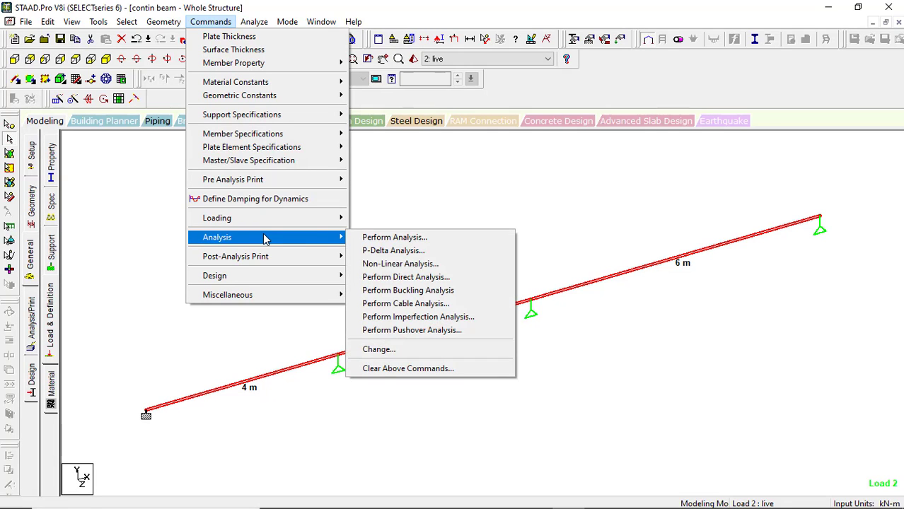
click(394, 238)
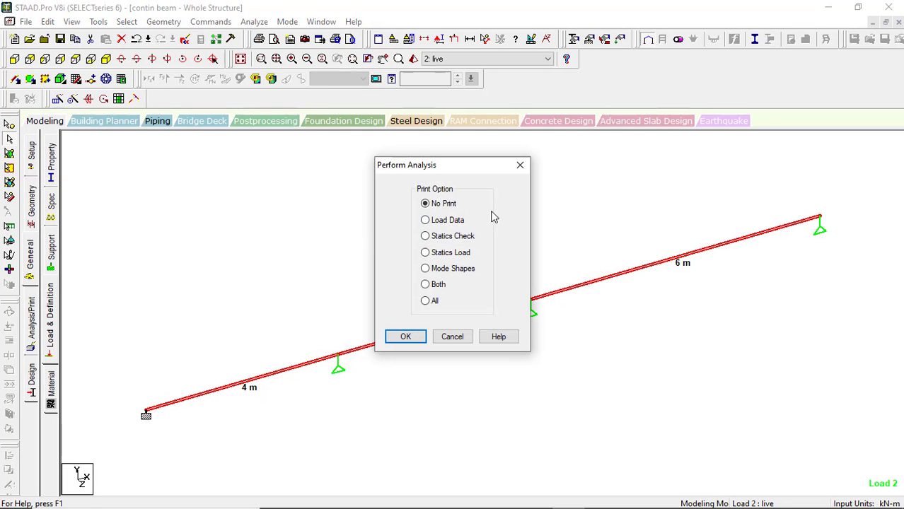
click(405, 336)
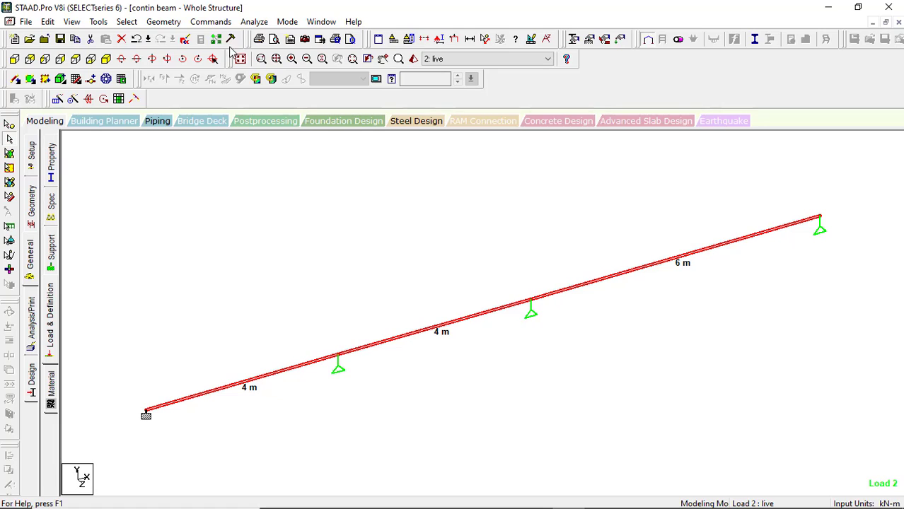
Step: Run the analysis, saving the modified structure, and open the output file
click(254, 22)
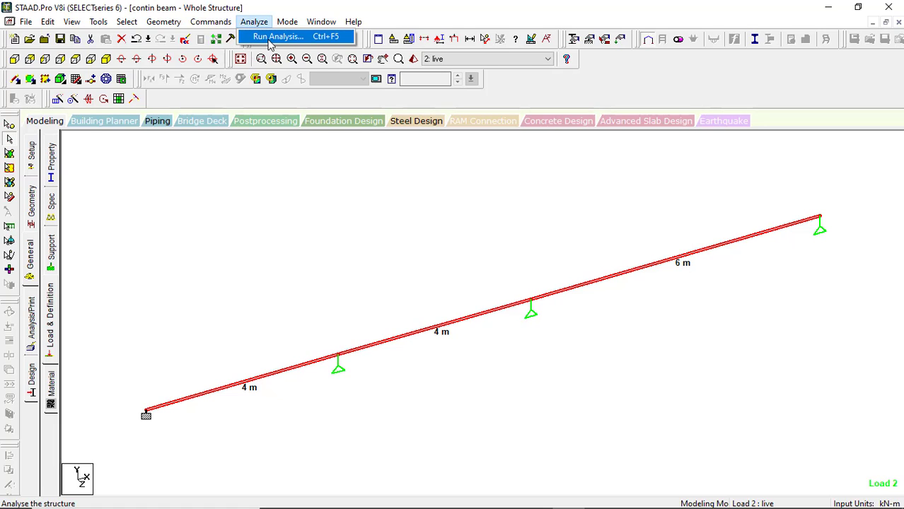
click(269, 38)
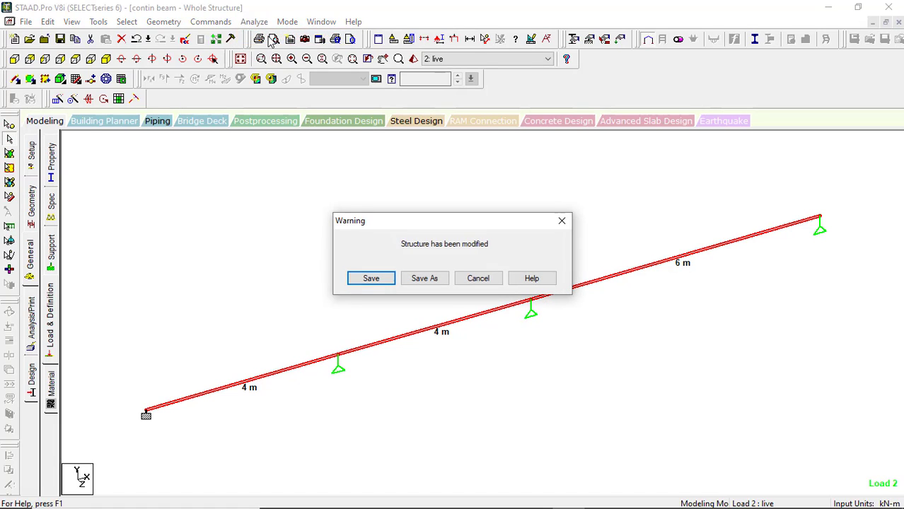
click(372, 276)
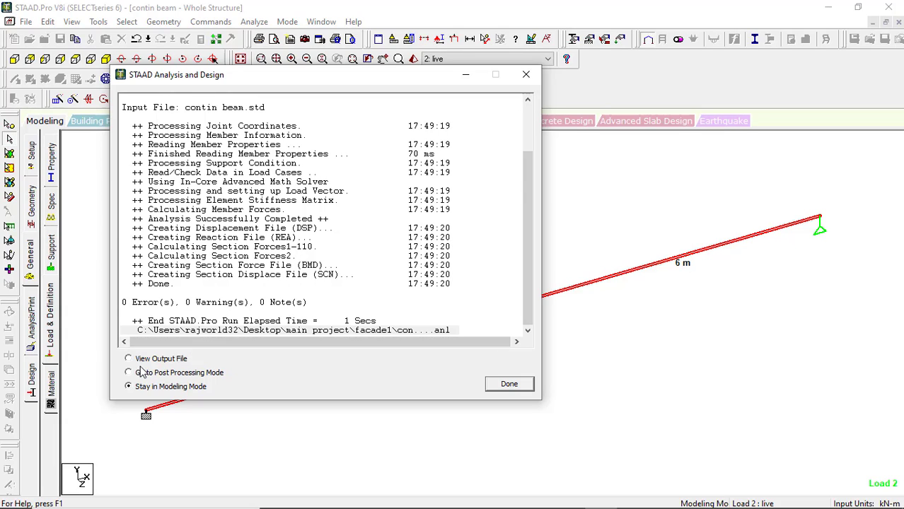
click(129, 359)
click(508, 384)
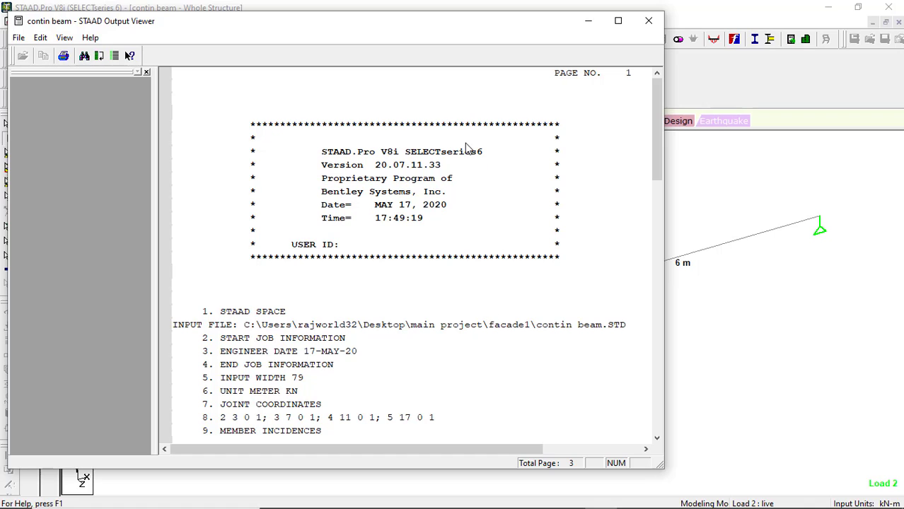
Step: Review the analysis output file's joint coordinates, member properties, supports and loads through to its last page, and close it
scroll(478, 191, down, 1)
scroll(478, 192, up, 1)
scroll(476, 191, down, 3)
scroll(477, 192, up, 1)
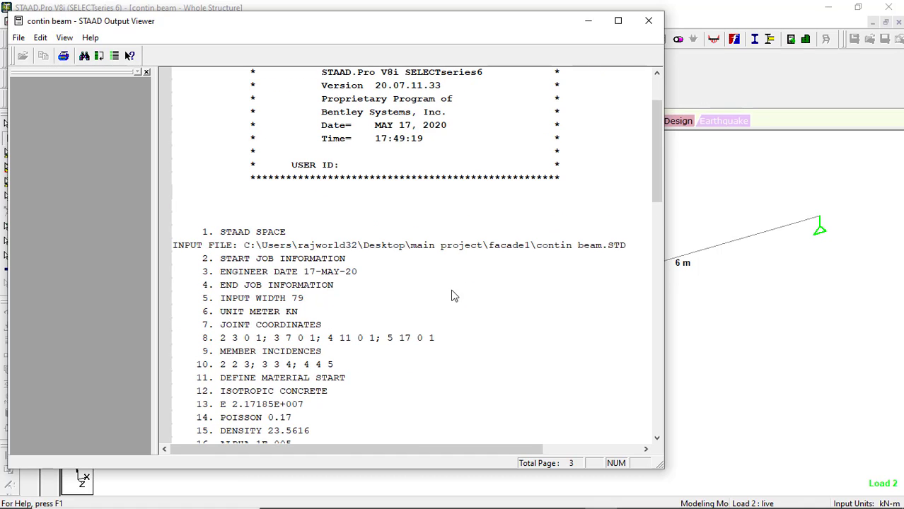
scroll(455, 296, down, 2)
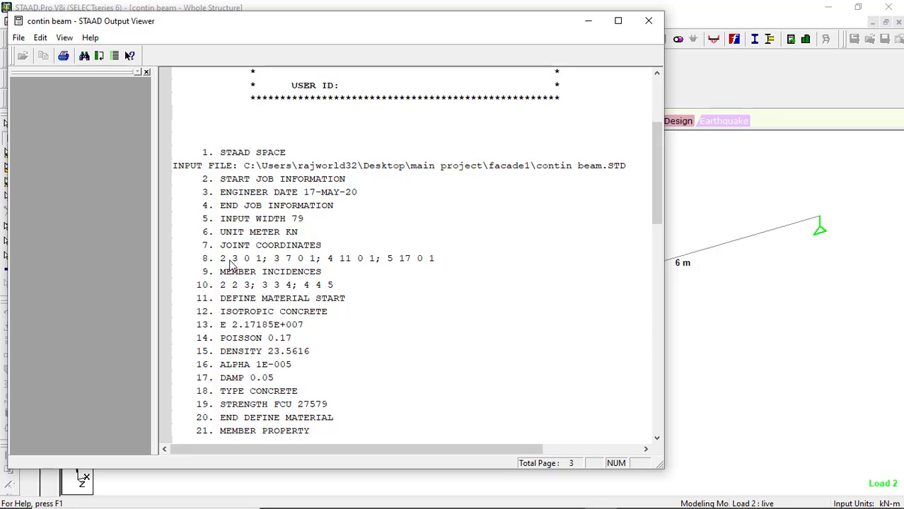
scroll(395, 277, down, 3)
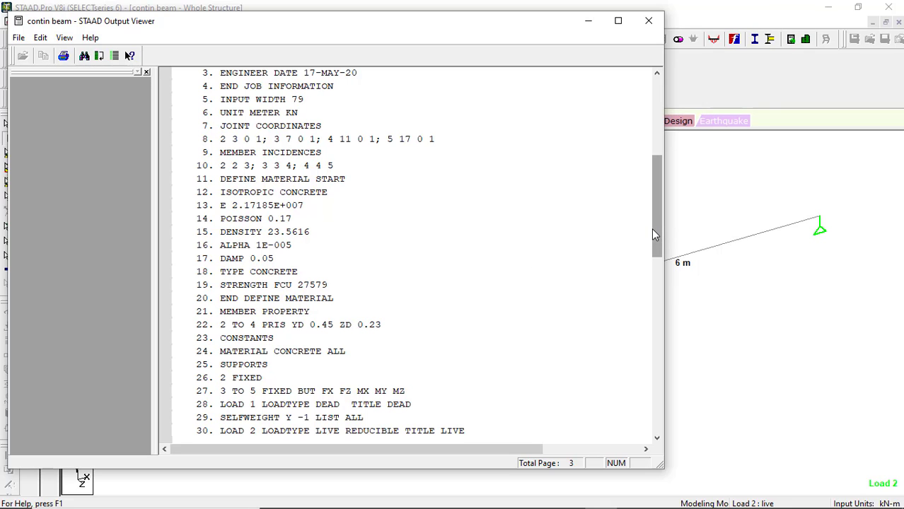
drag(653, 230, 610, 447)
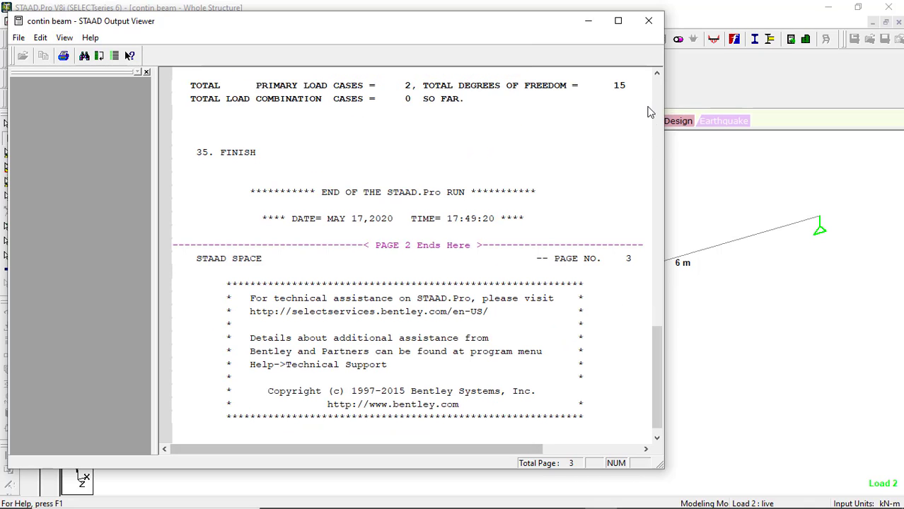
click(649, 22)
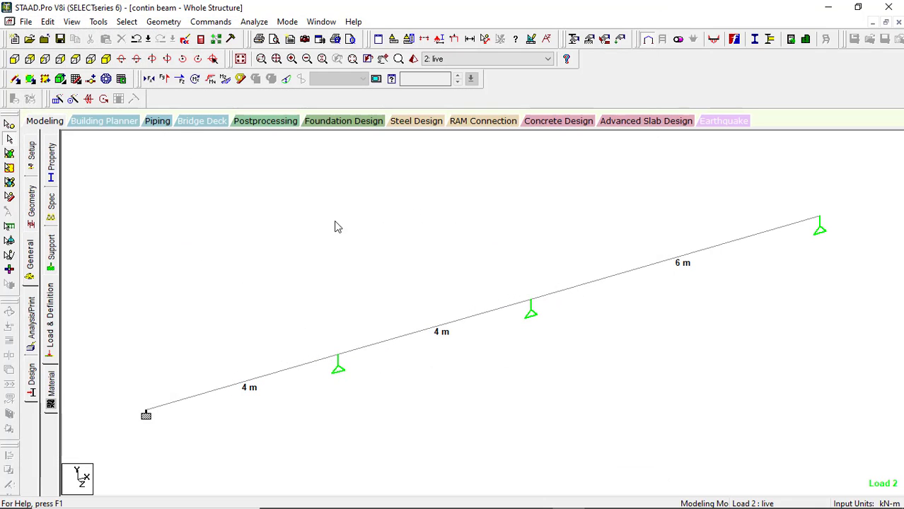
Step: Enter postprocessing with the Dead and live load cases and show the Bending Z diagram in a maximized structure view
click(272, 121)
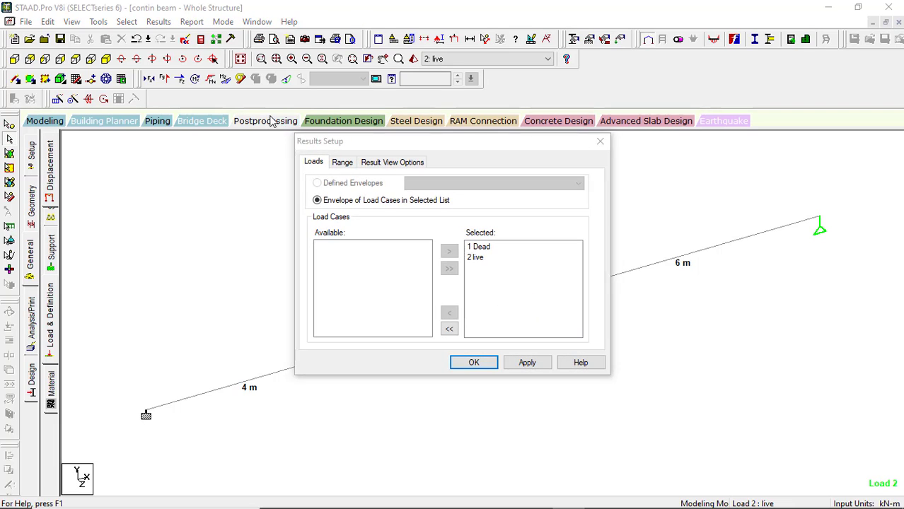
click(526, 363)
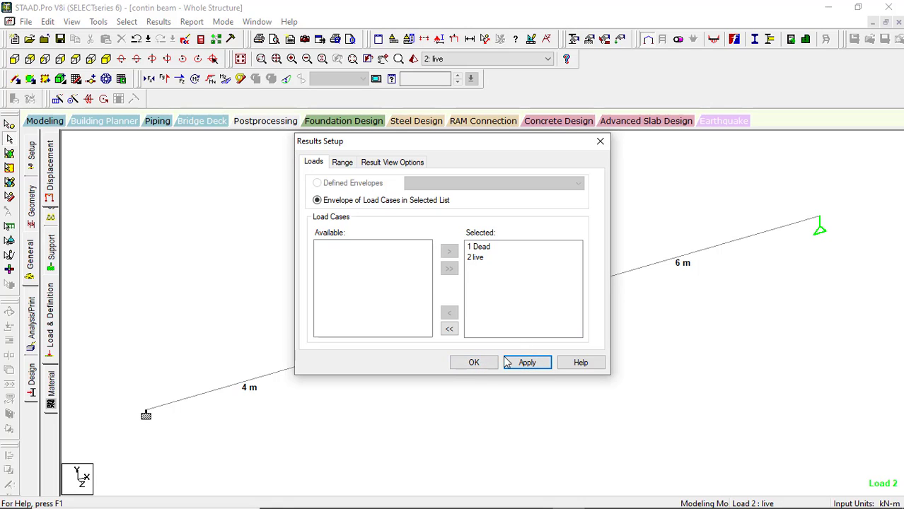
click(485, 366)
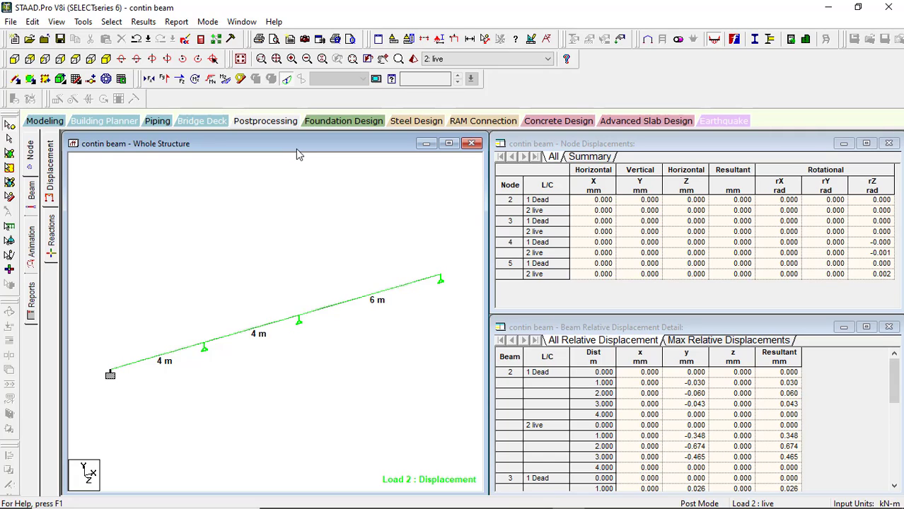
click(225, 79)
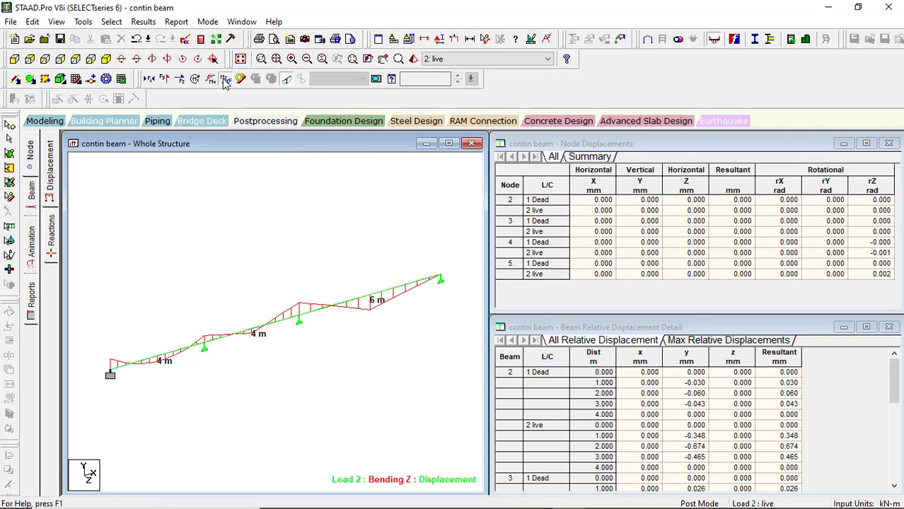
click(449, 144)
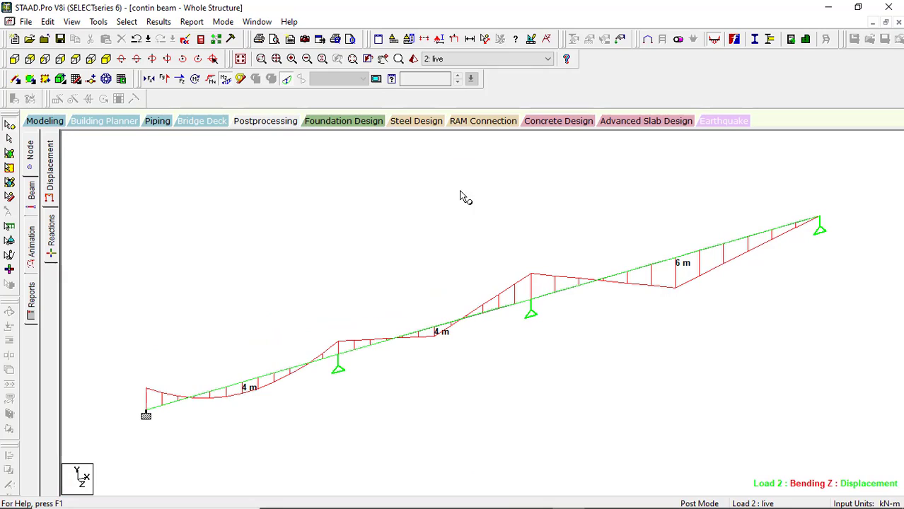
Step: Annotate the bending diagram with the maximum bending values for all beams
click(158, 22)
click(193, 233)
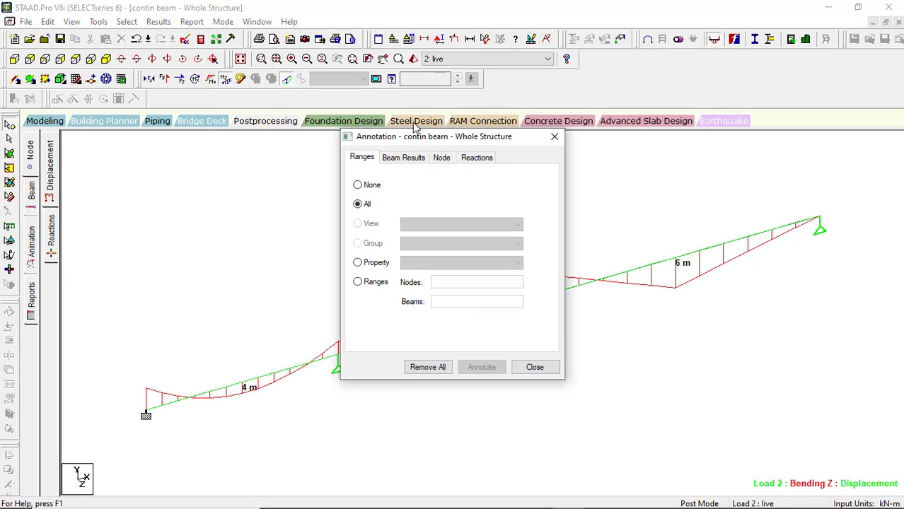
click(406, 160)
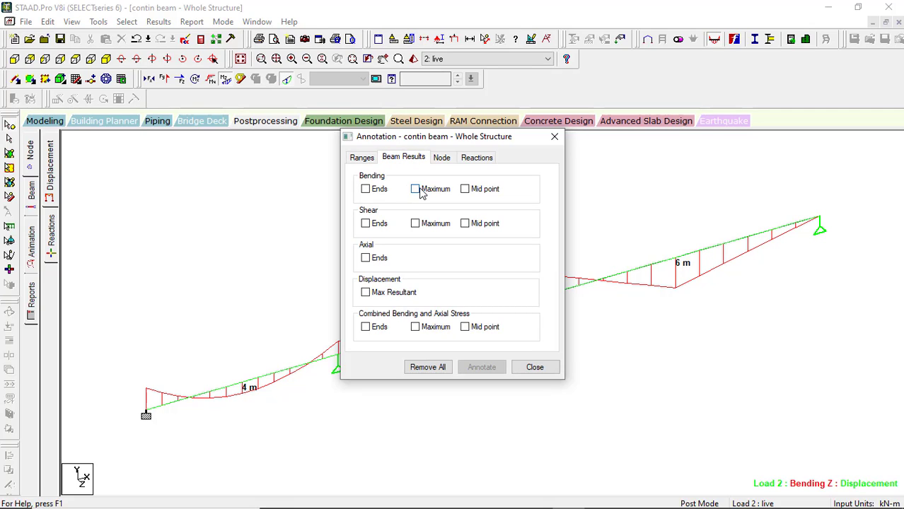
click(415, 189)
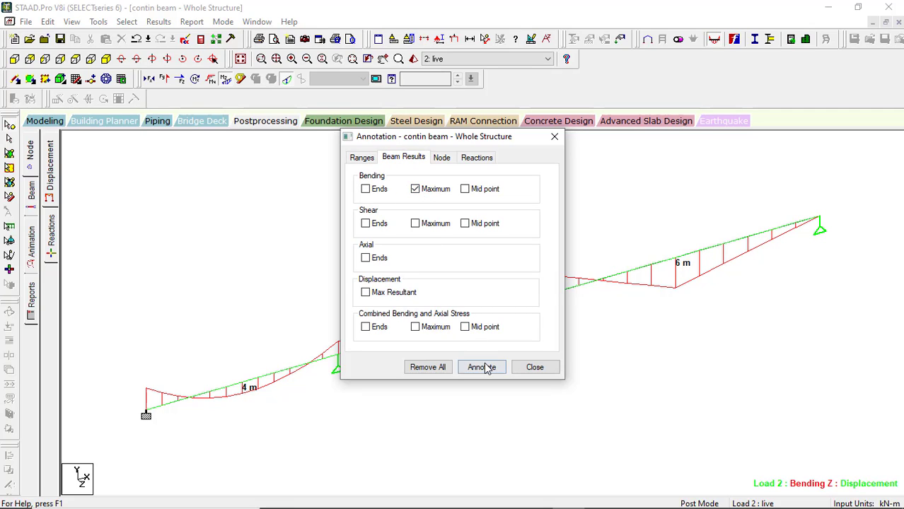
click(487, 368)
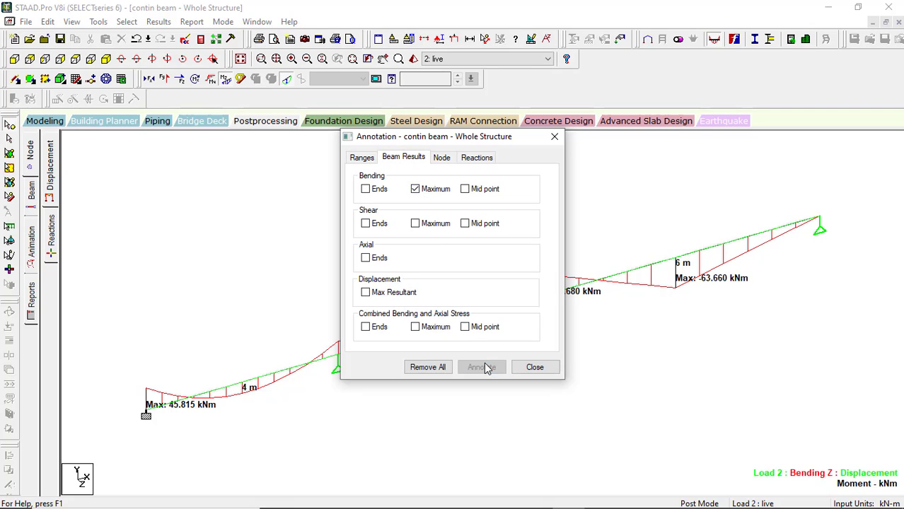
click(536, 368)
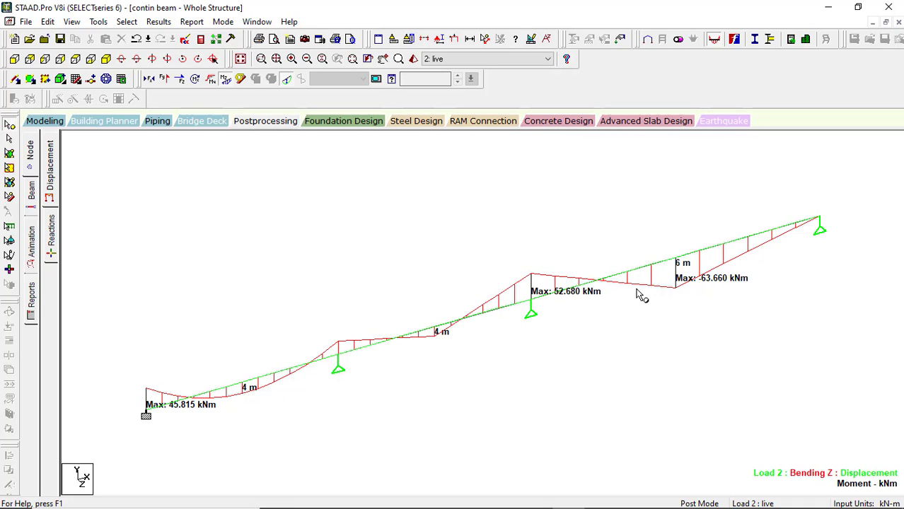
Step: Replace the Bending Z diagram with the Shear Y diagram for the live load case
click(224, 80)
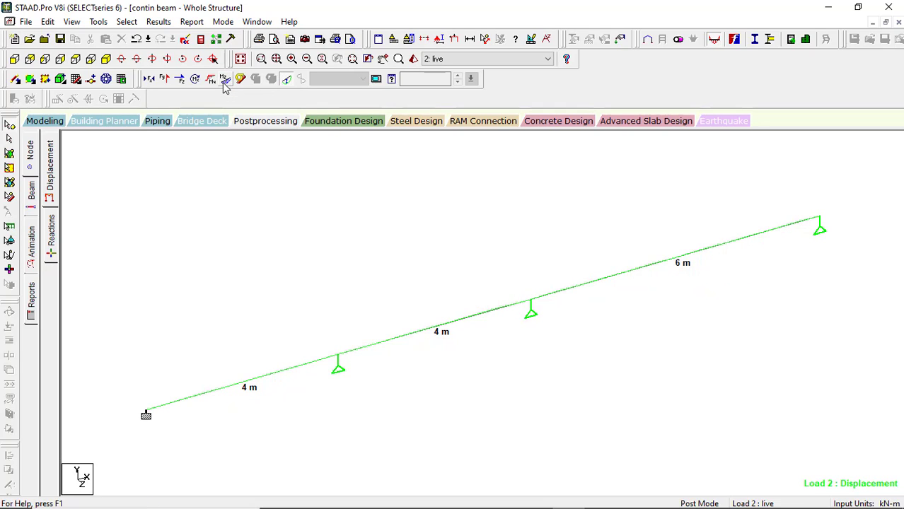
click(169, 80)
click(167, 81)
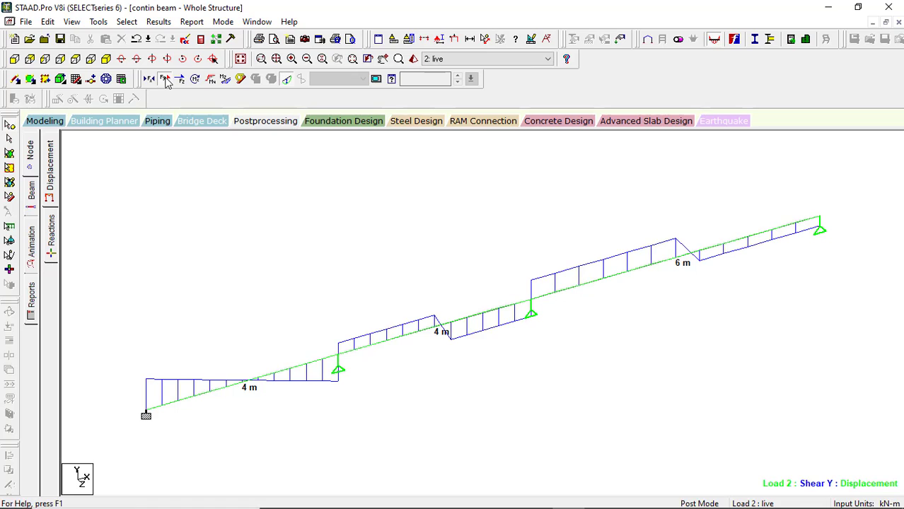
Step: Annotate the shear diagram with the maximum shear values for all beams and close the annotation settings
click(160, 22)
click(212, 232)
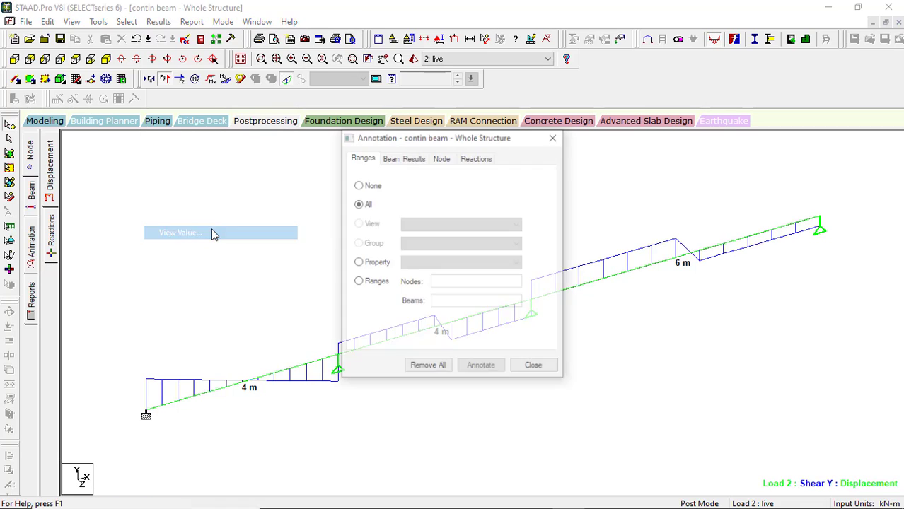
click(421, 158)
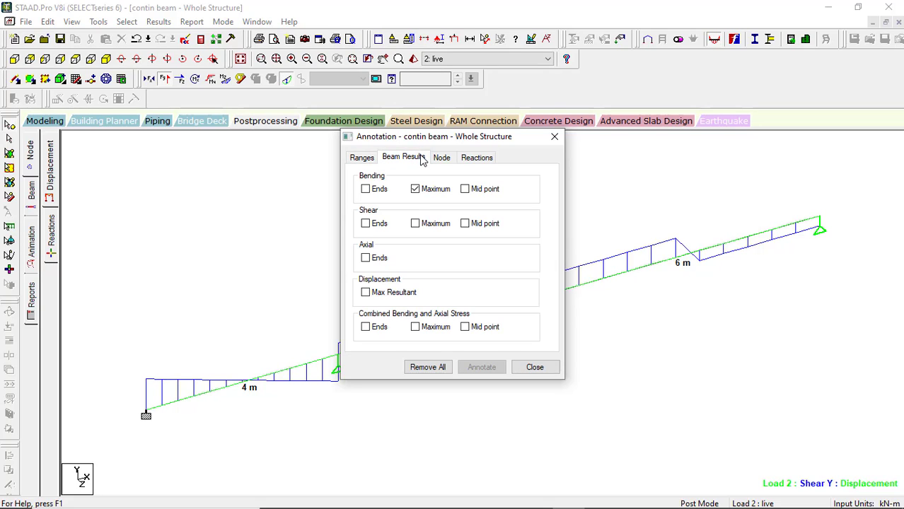
click(415, 223)
click(487, 368)
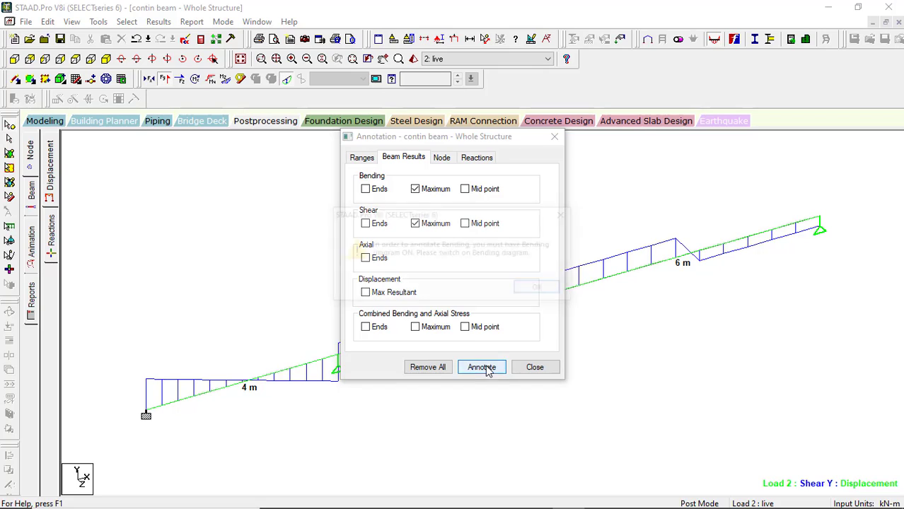
click(543, 289)
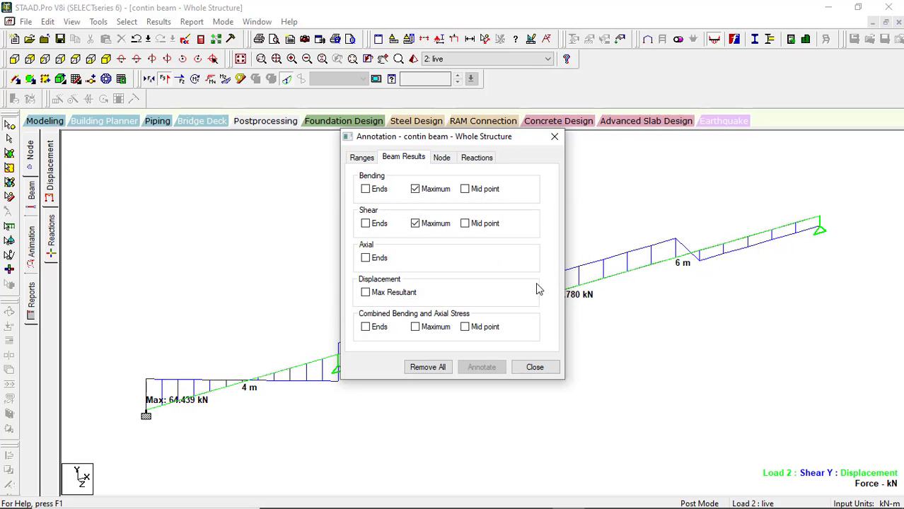
click(557, 141)
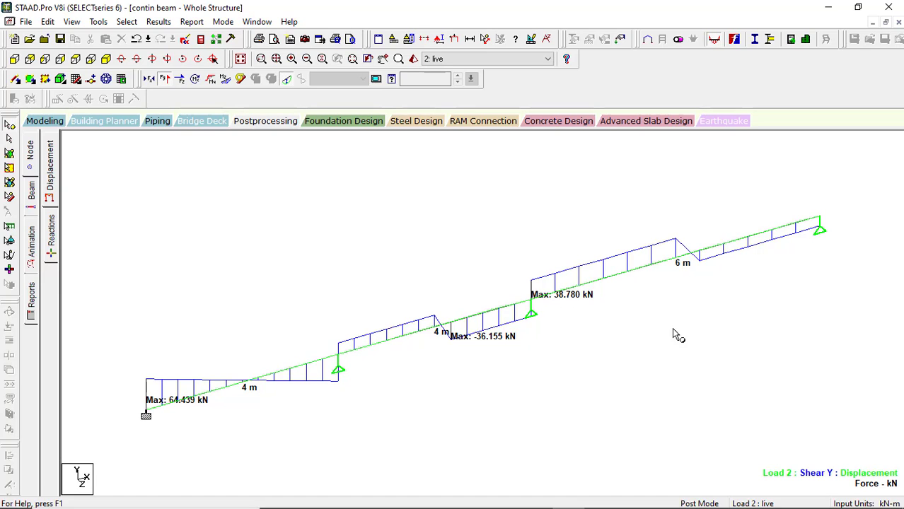
Step: View the node displacement results and the support reactions with the statics check
click(33, 156)
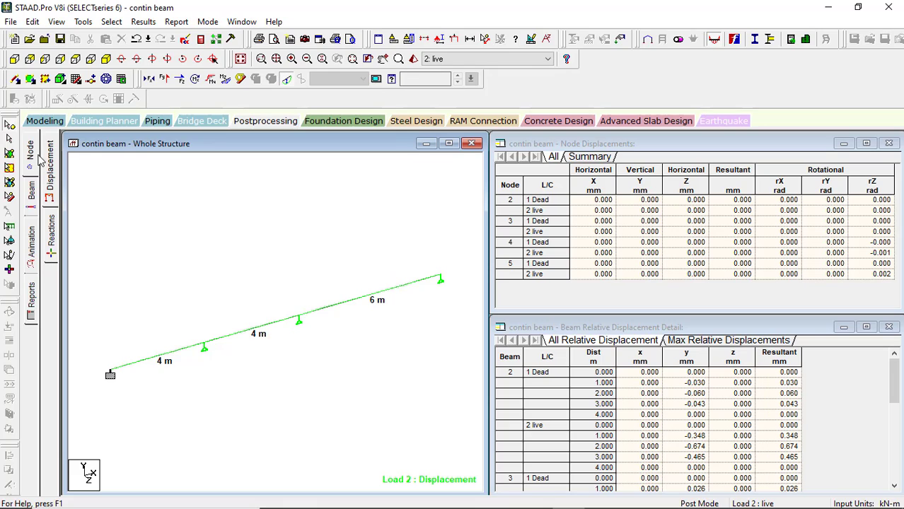
click(51, 164)
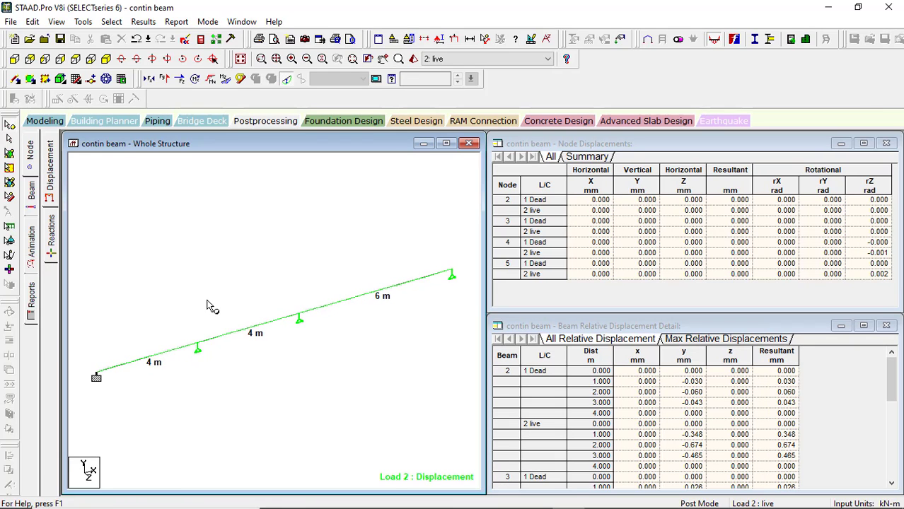
click(51, 237)
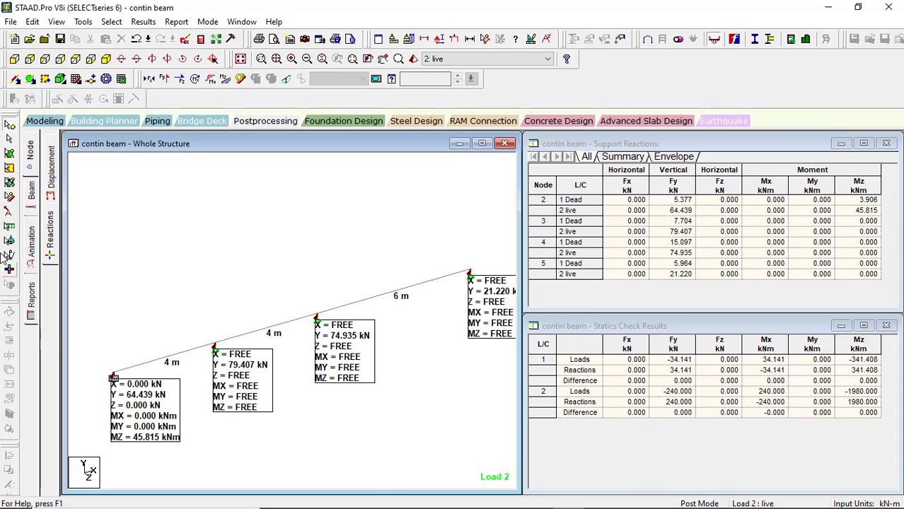
Step: View the beam force results and examine the moment, shear and axial graphs of each of the three spans
click(31, 193)
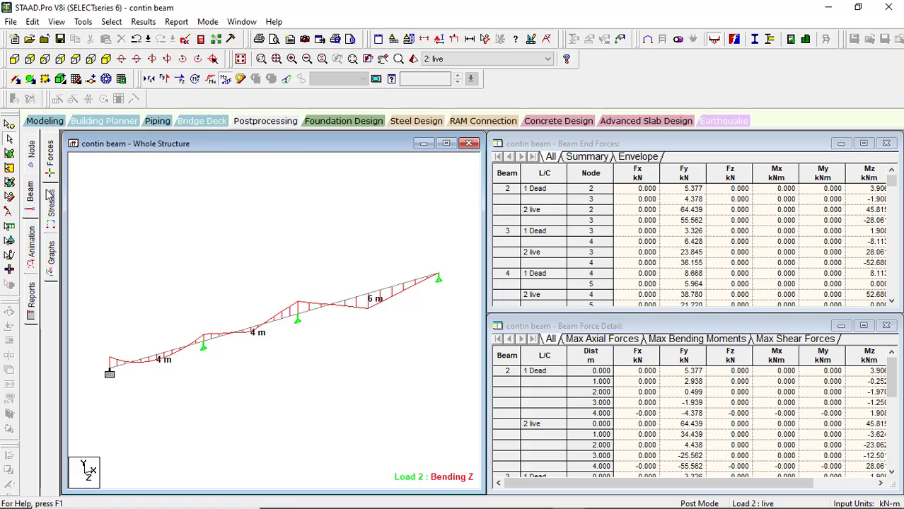
click(51, 255)
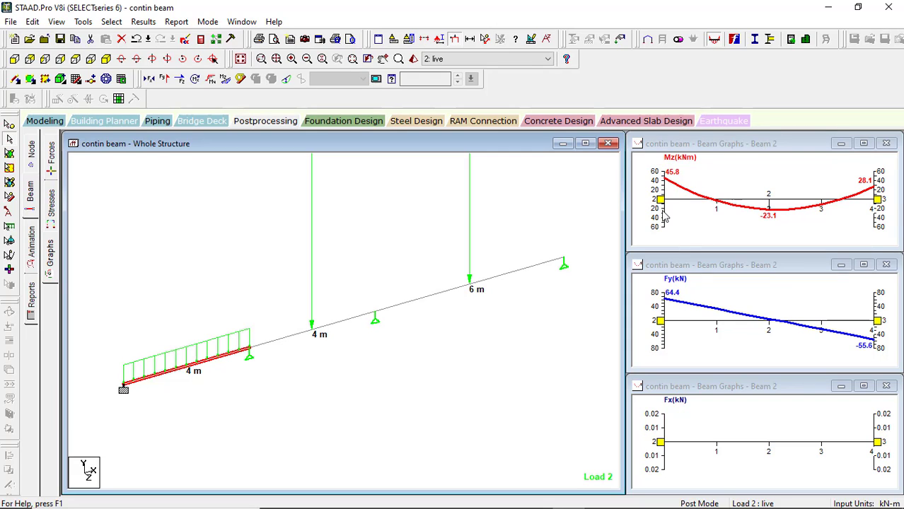
click(322, 330)
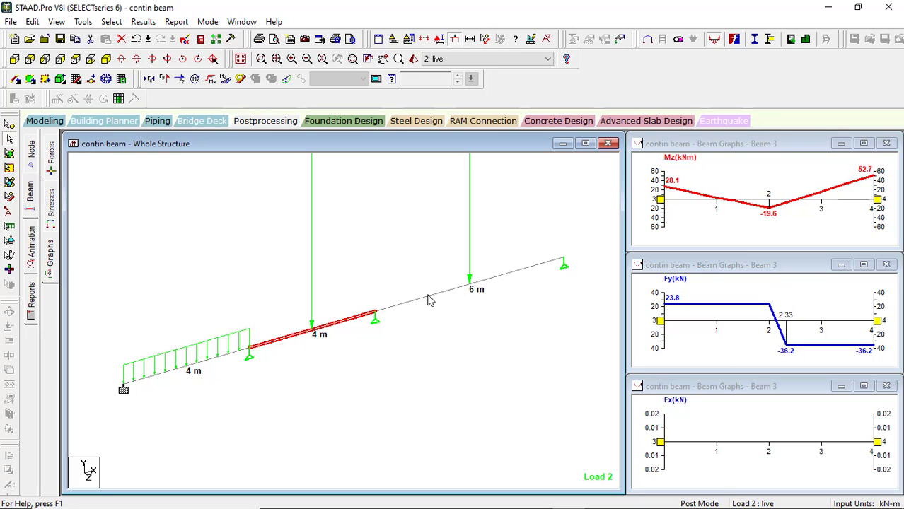
click(463, 287)
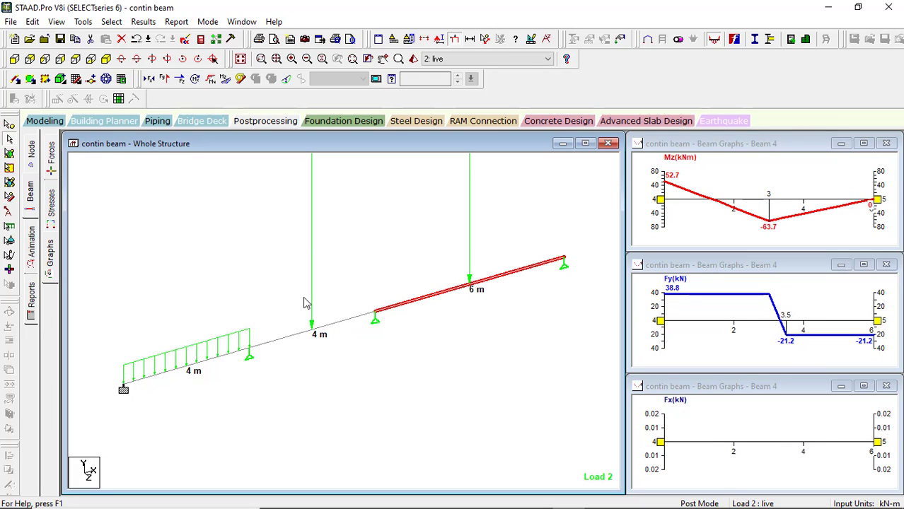